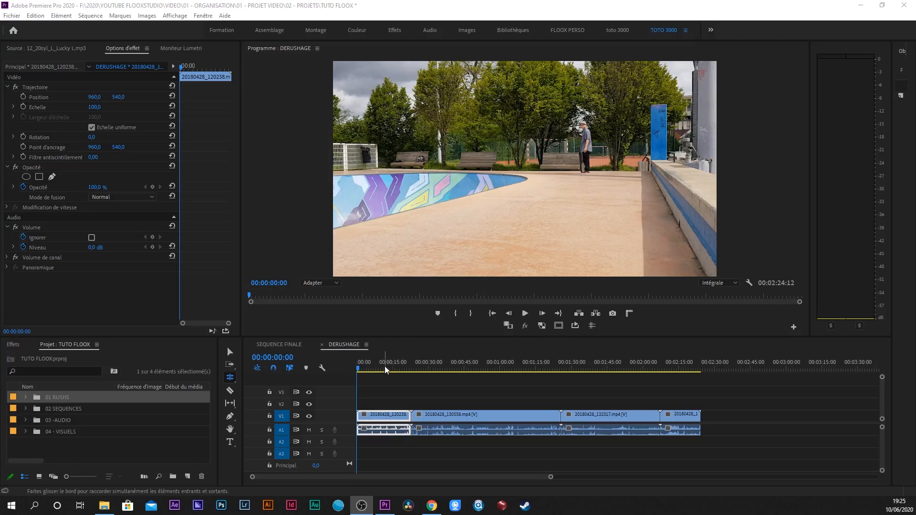
# Step: Cut the 20180428_130558 clip with the Razor tool at 00:00:34:20 and 00:00:37:20
pyautogui.click(365, 369)
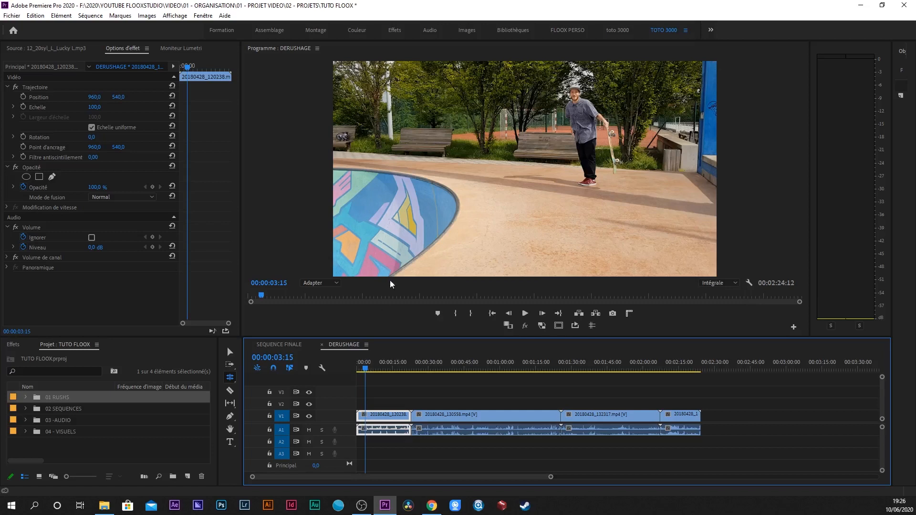
pyautogui.moveTo(366, 370); pyautogui.dragTo(567, 379)
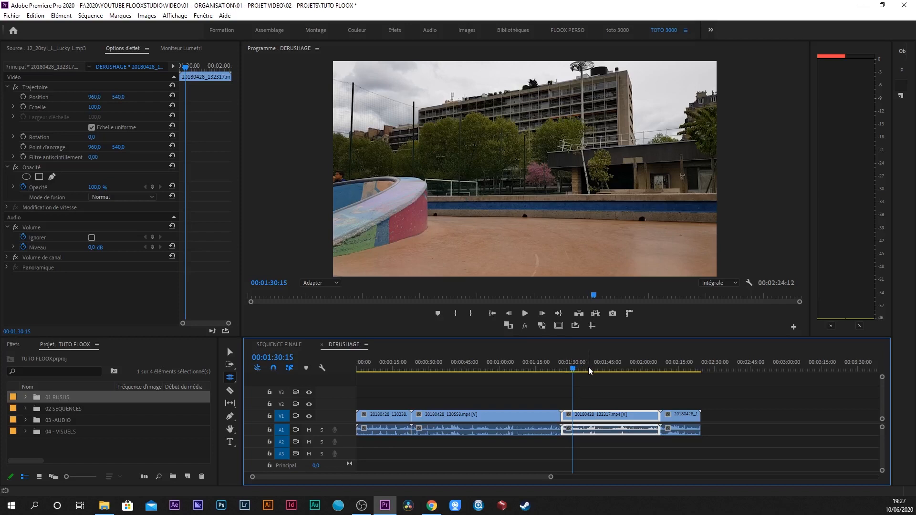
pyautogui.moveTo(578, 372); pyautogui.dragTo(441, 378)
pyautogui.press('c')
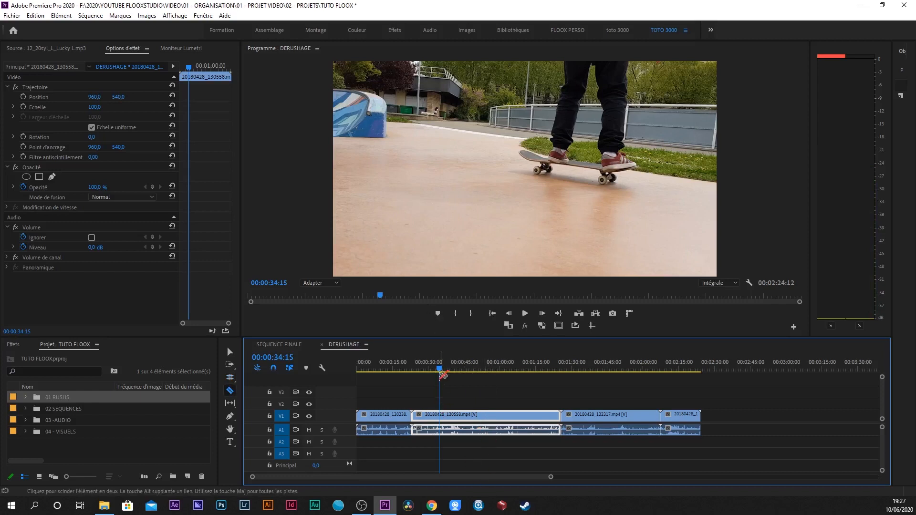
pyautogui.click(229, 391)
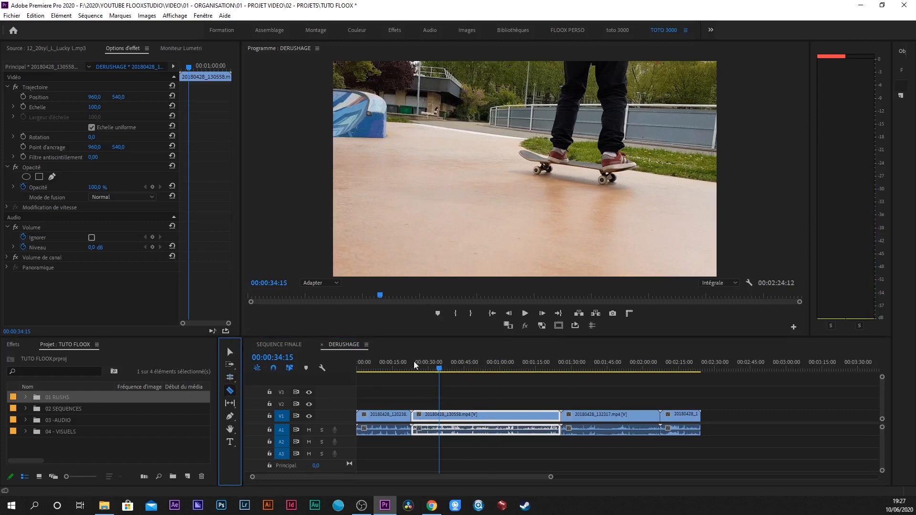
pyautogui.moveTo(439, 367); pyautogui.dragTo(440, 367)
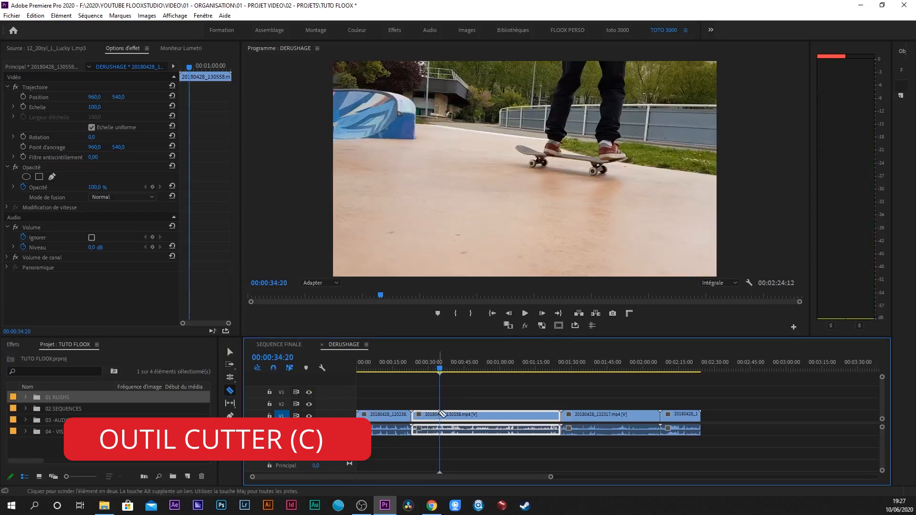
pyautogui.click(440, 415)
pyautogui.moveTo(440, 372); pyautogui.dragTo(447, 371)
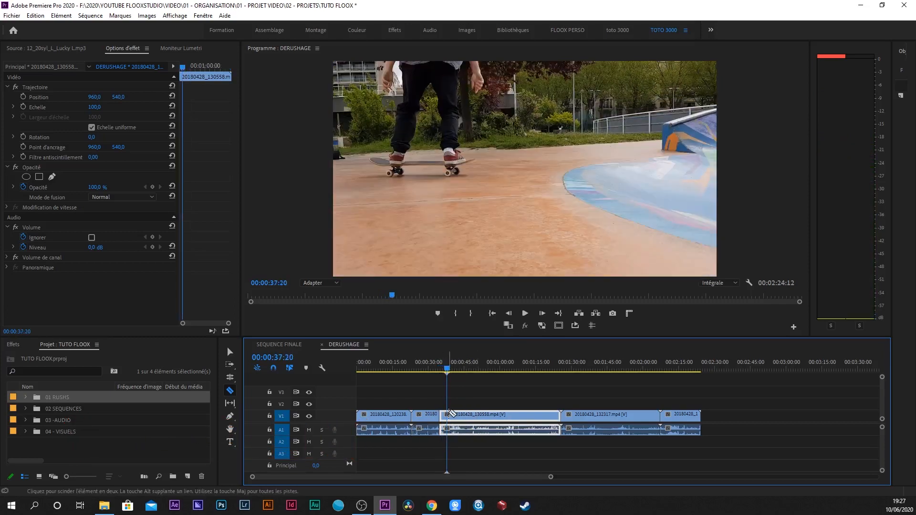
pyautogui.click(448, 414)
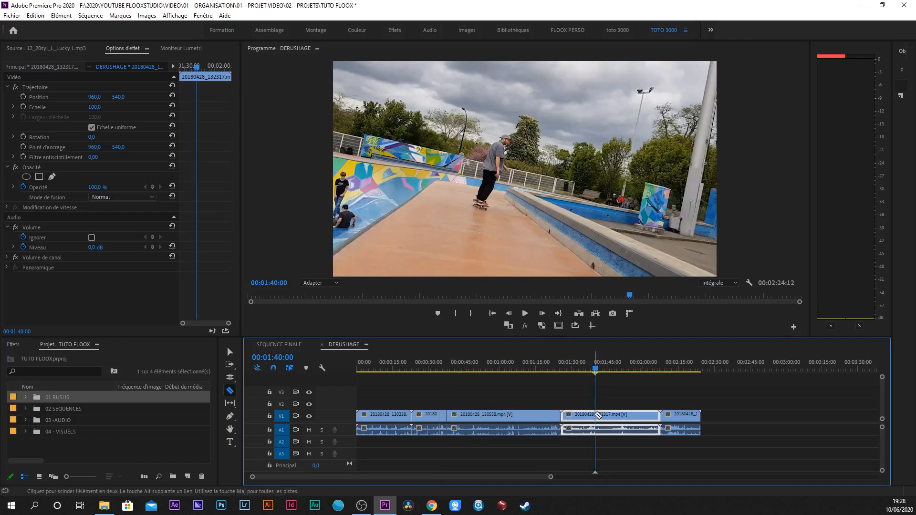
# Step: Cut the 20180428_132317 clip at 00:01:40:00 and 00:01:42:20 to isolate the skater's passage
pyautogui.click(596, 416)
pyautogui.click(598, 371)
pyautogui.moveTo(598, 371); pyautogui.dragTo(602, 371)
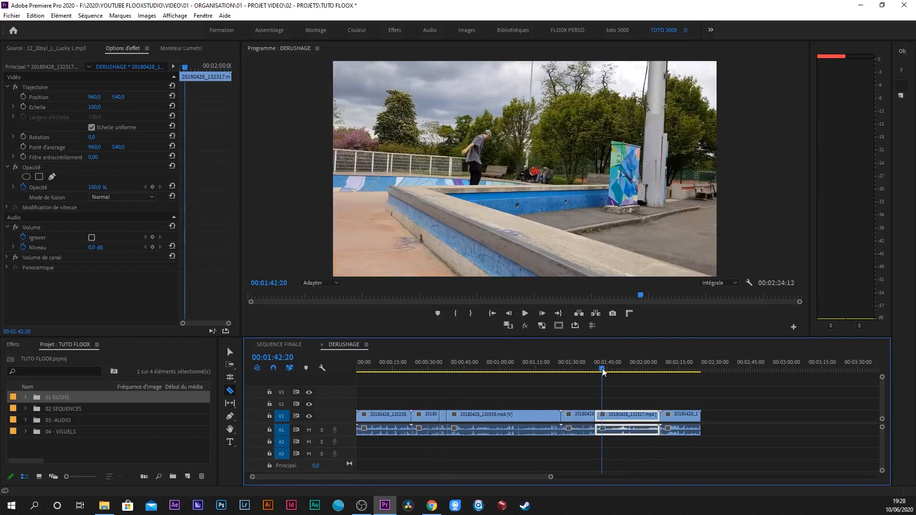
pyautogui.click(604, 415)
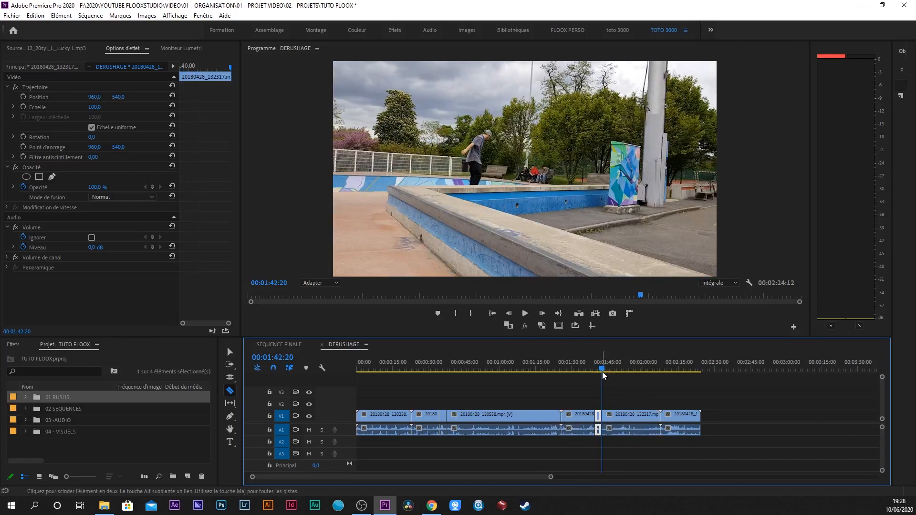
# Step: Cut the remaining part of the 20180428_132317 clip at 00:01:58:05 and just past 00:02:00:00
pyautogui.click(609, 372)
pyautogui.moveTo(610, 373); pyautogui.dragTo(629, 375)
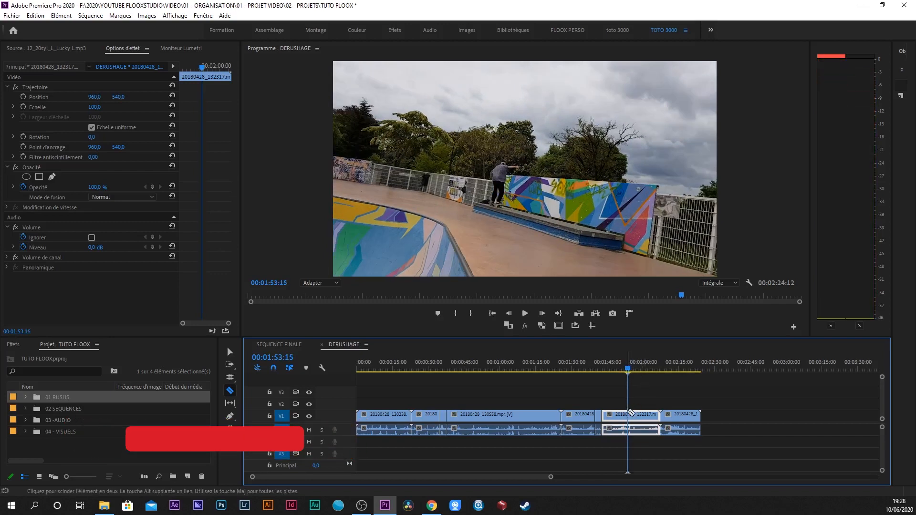
pyautogui.moveTo(629, 369)
pyautogui.mouseDown()
pyautogui.moveTo(670, 369)
pyautogui.moveTo(629, 373)
pyautogui.moveTo(639, 372)
pyautogui.mouseUp()
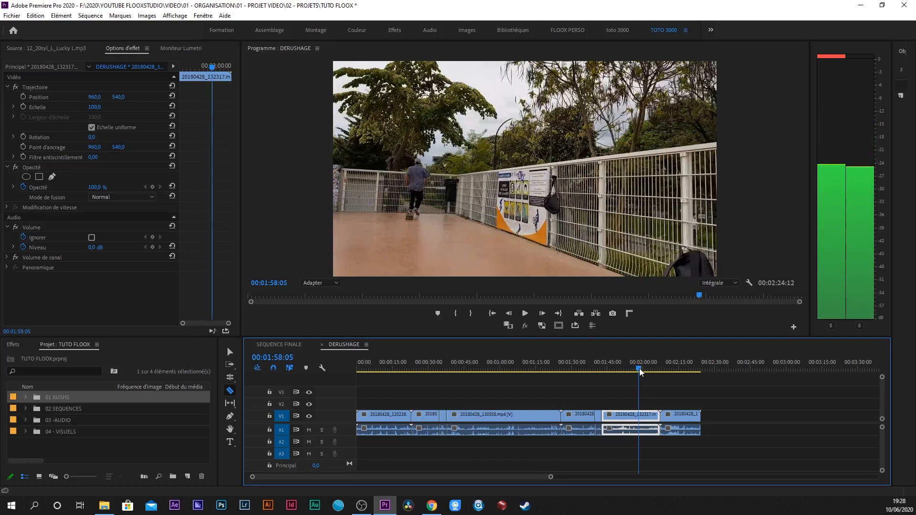
pyautogui.click(640, 414)
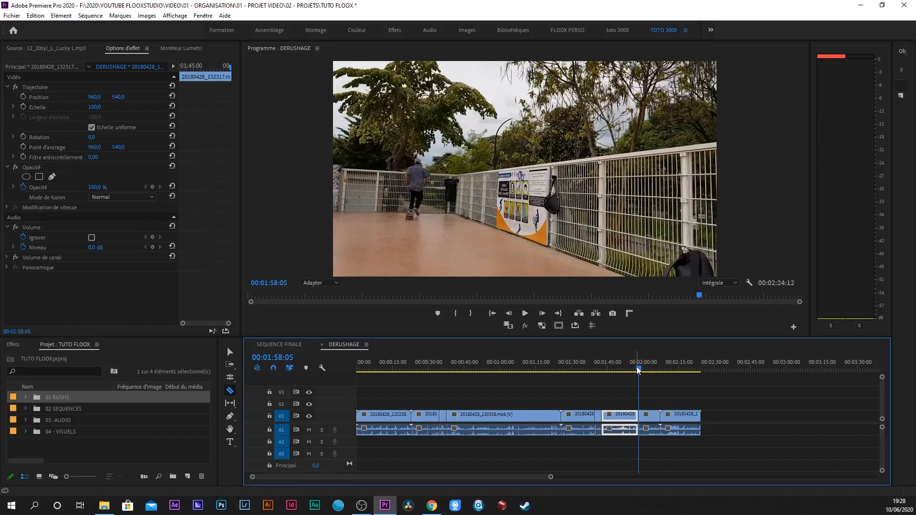
pyautogui.click(644, 371)
pyautogui.moveTo(644, 370); pyautogui.dragTo(645, 370)
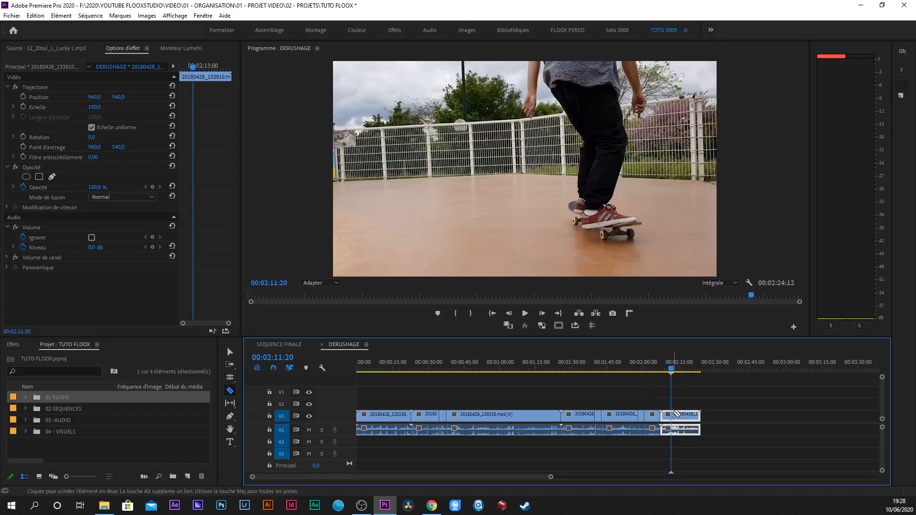
# Step: Cut the 20180428_133810 clip at 00:02:11:20 and 00:02:18:10
pyautogui.click(671, 414)
pyautogui.click(672, 370)
pyautogui.moveTo(673, 368); pyautogui.dragTo(687, 374)
pyautogui.click(687, 415)
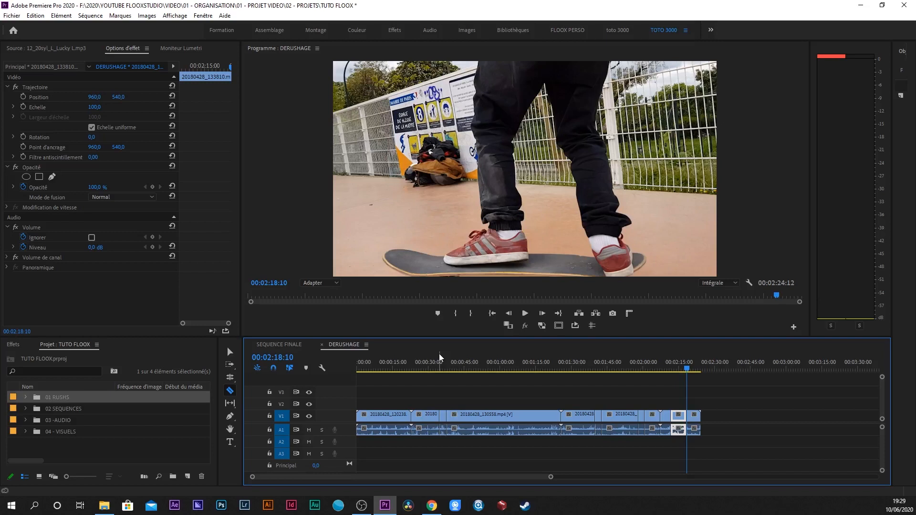
# Step: Select all clips in the DERUSHAGE sequence, unlink their video from their audio, and clear the selection
pyautogui.press('v')
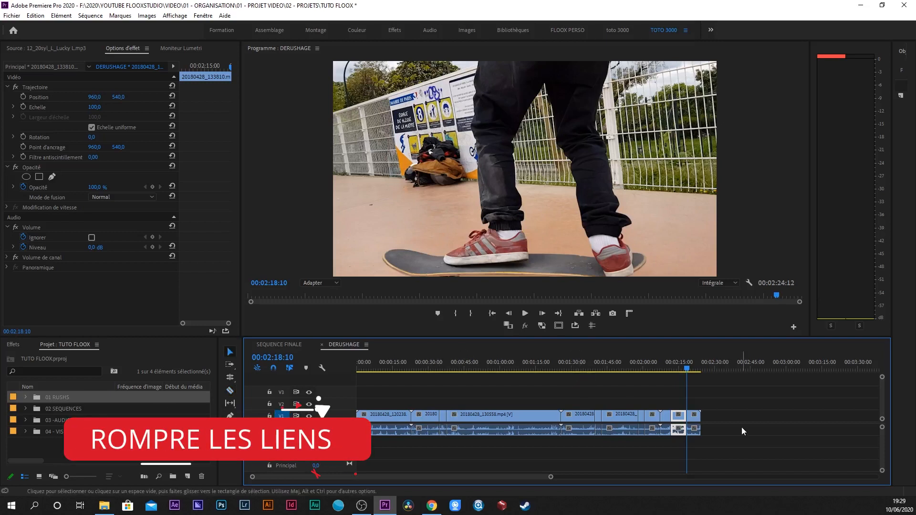
pyautogui.moveTo(735, 409); pyautogui.dragTo(373, 436)
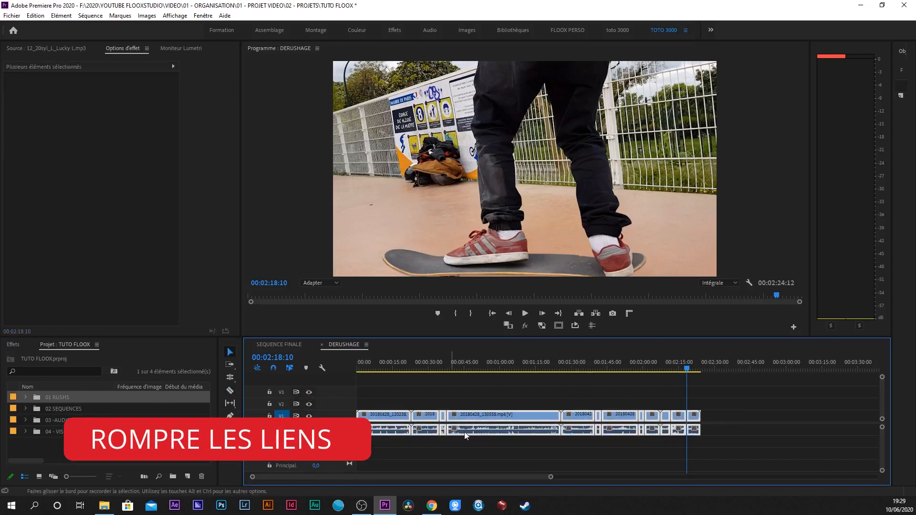
pyautogui.rightClick(505, 418)
pyautogui.rightClick(513, 417)
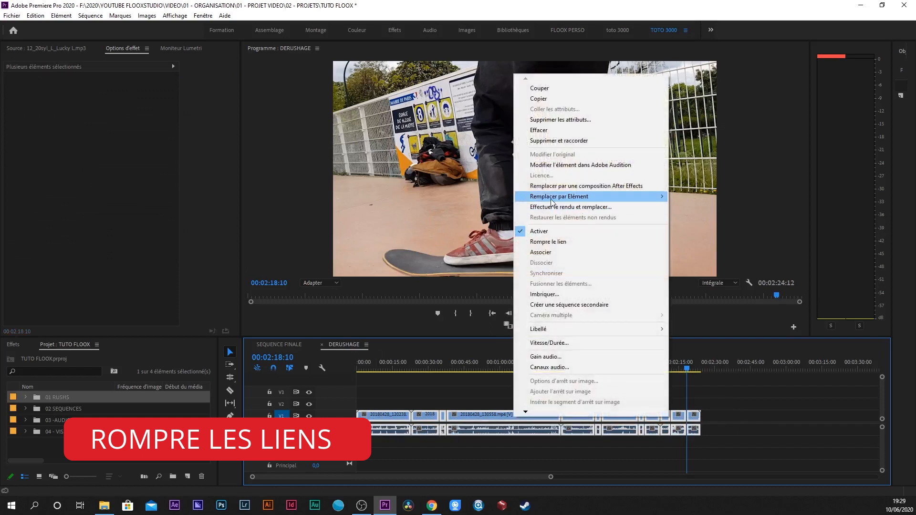
pyautogui.click(563, 243)
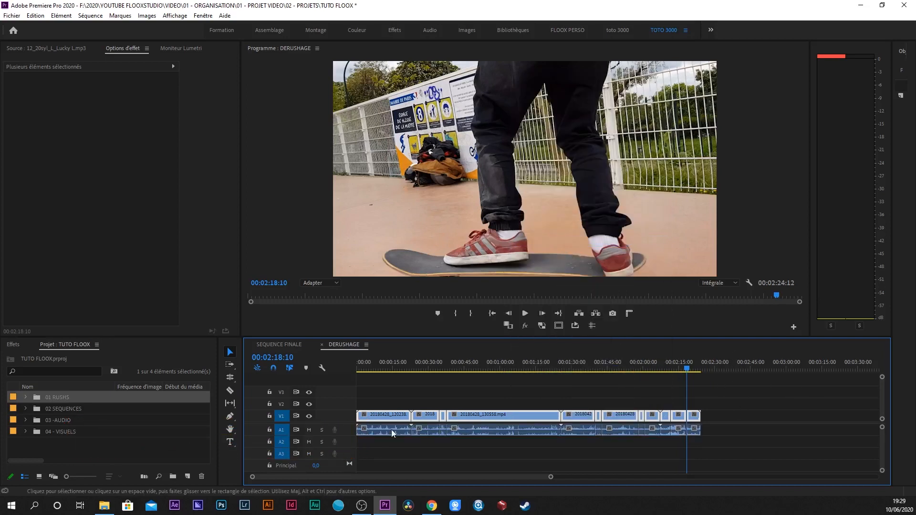
pyautogui.click(465, 391)
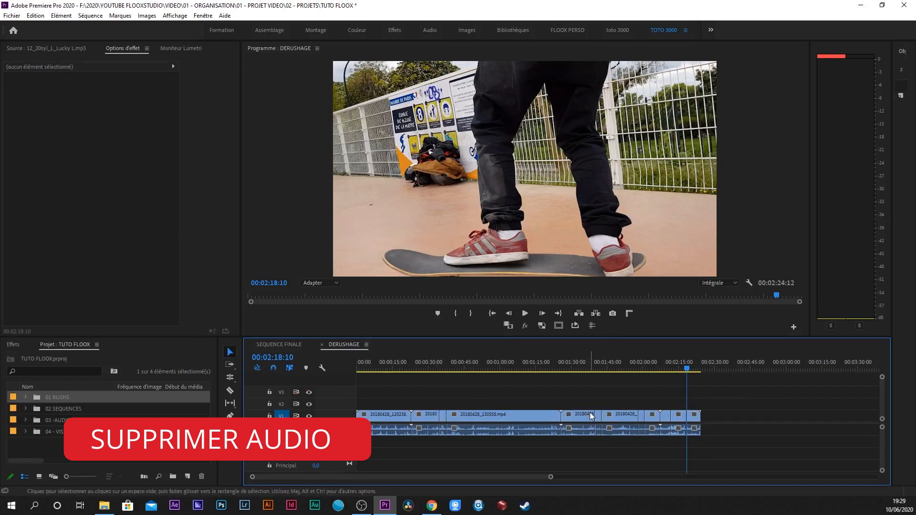
# Step: Move the five chosen video segments straight up from track V1 to V2, keeping their timeline positions
pyautogui.click(442, 416)
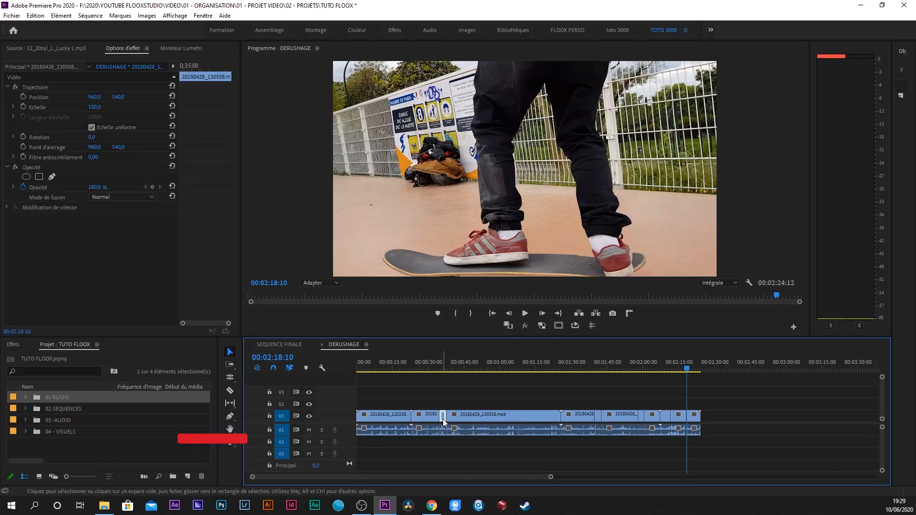
pyautogui.moveTo(443, 414); pyautogui.dragTo(443, 404)
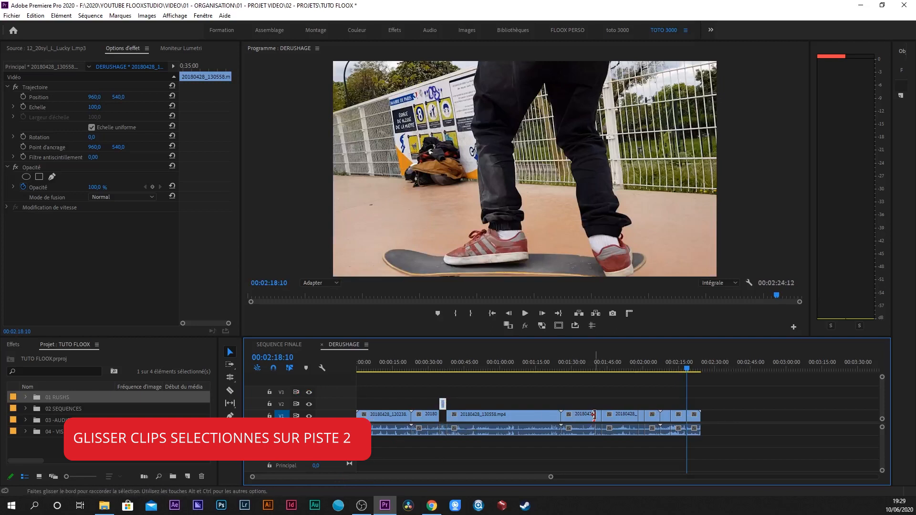
pyautogui.click(600, 417)
pyautogui.moveTo(600, 414); pyautogui.dragTo(665, 404)
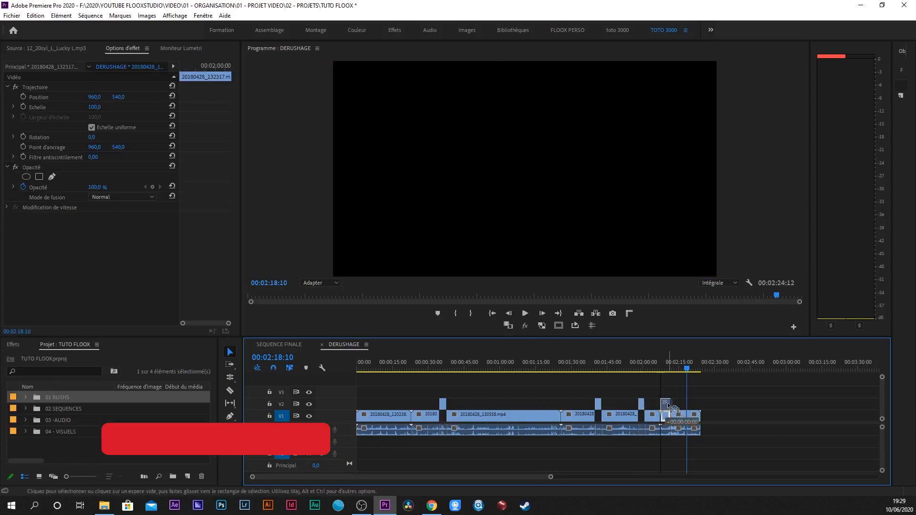
pyautogui.moveTo(689, 370)
pyautogui.mouseDown()
pyautogui.moveTo(668, 371)
pyautogui.moveTo(677, 371)
pyautogui.mouseUp()
pyautogui.click(681, 420)
pyautogui.moveTo(681, 421); pyautogui.dragTo(681, 410)
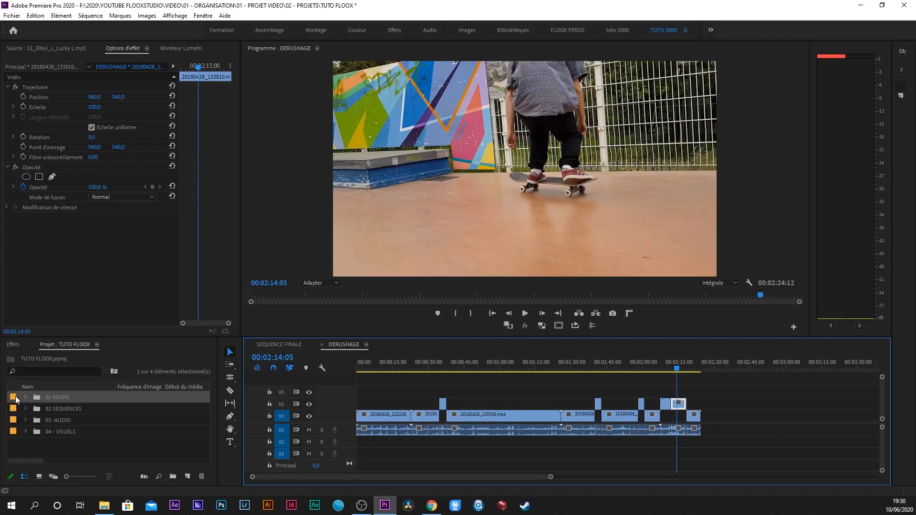
# Step: Duplicate the DERUSHAGE sequence in the 02 SEQUENCES bin and rename the copy SEQUENCE FINALE 2
pyautogui.click(25, 409)
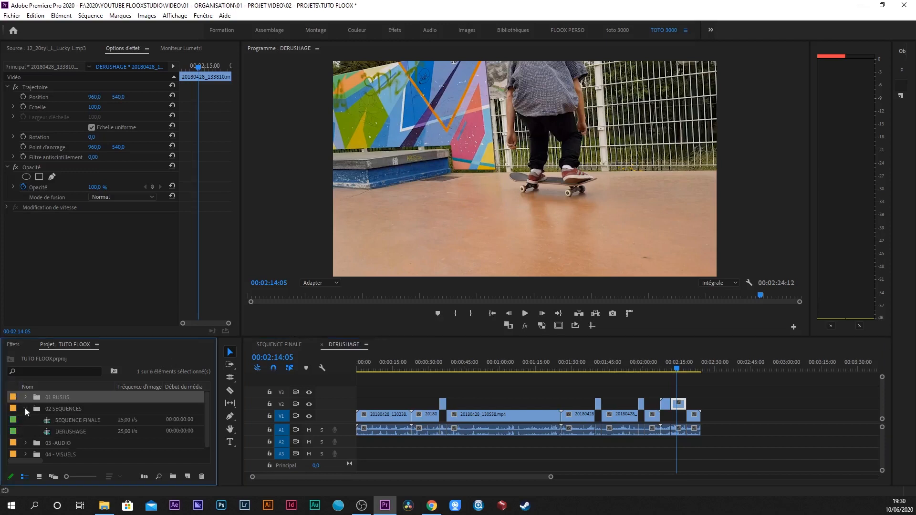
pyautogui.click(61, 432)
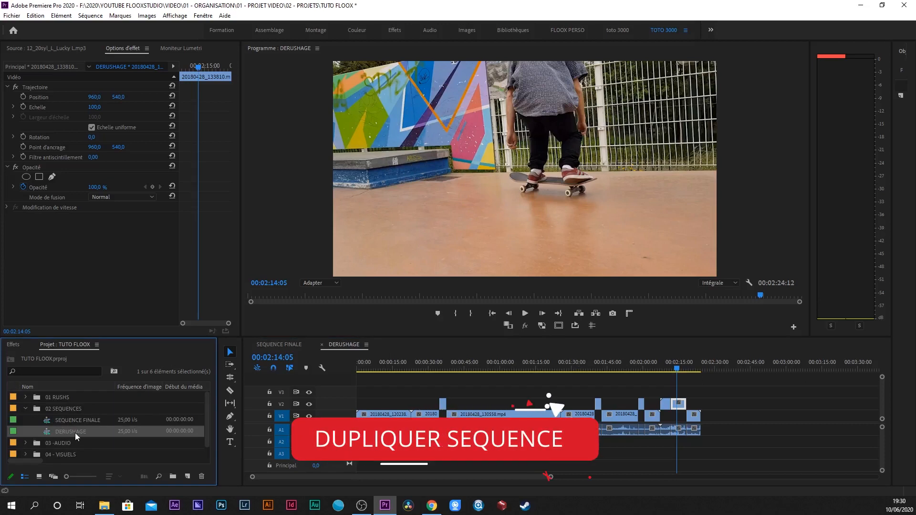
pyautogui.rightClick(75, 433)
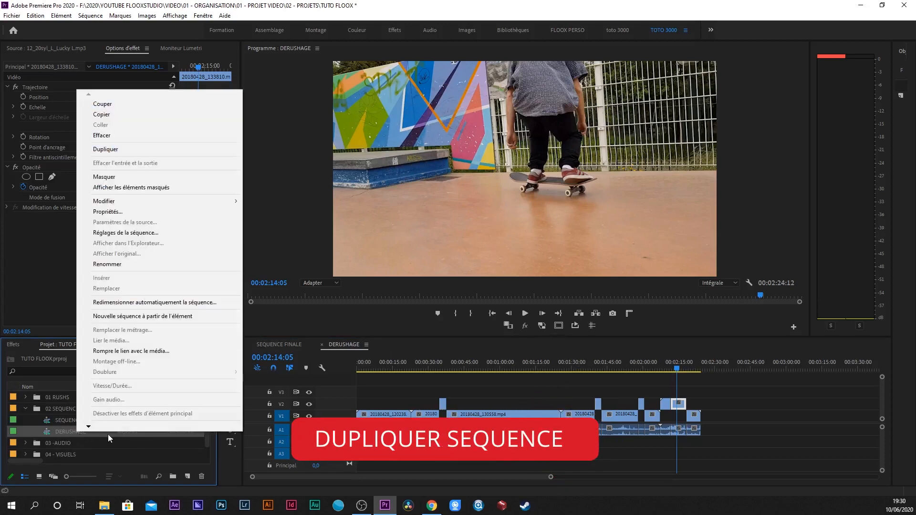
pyautogui.click(108, 149)
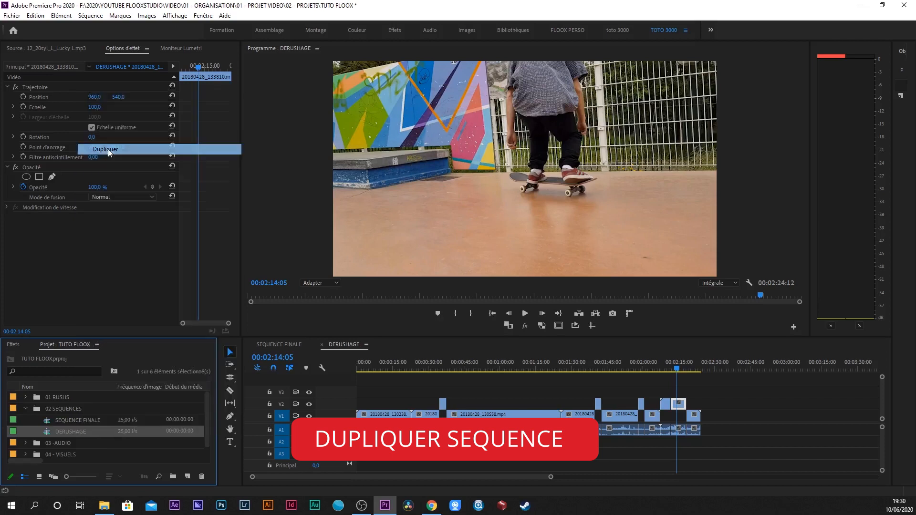
pyautogui.click(82, 431)
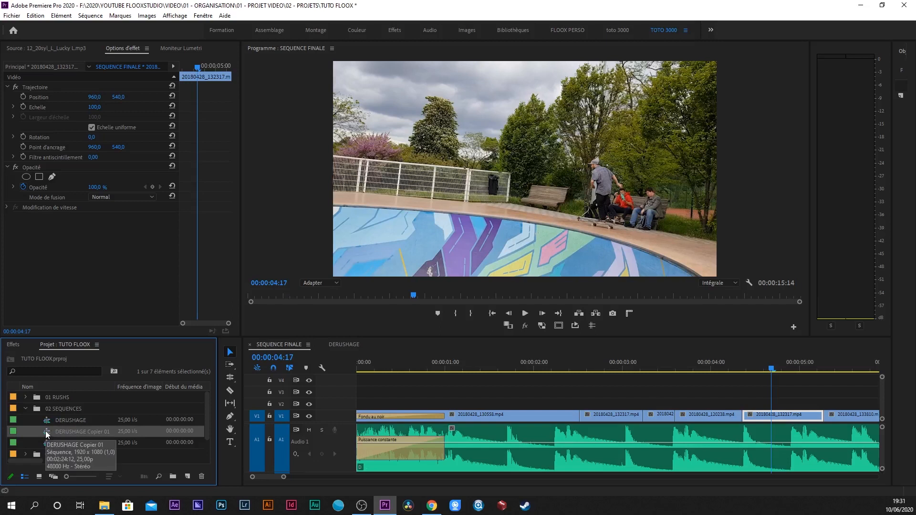
pyautogui.click(68, 437)
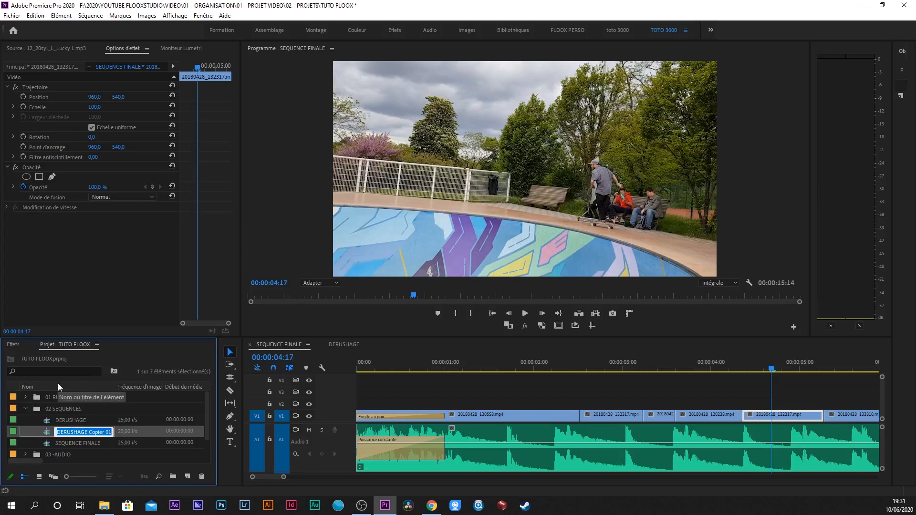
pyautogui.write('SEQUENCE FINALE 2')
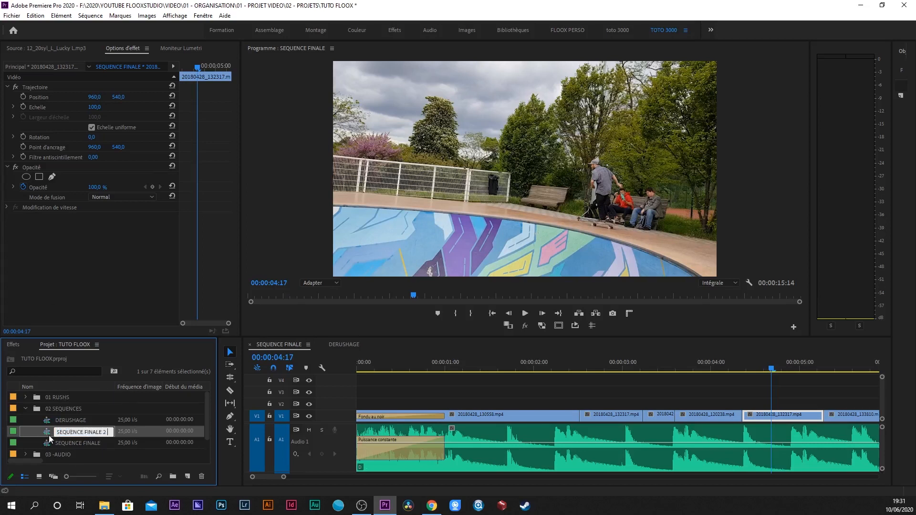
pyautogui.press('Return')
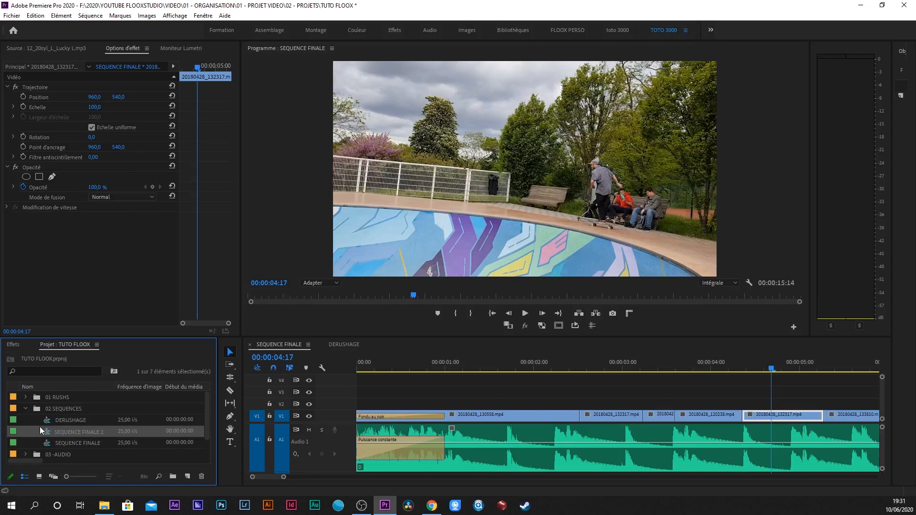
# Step: Open SEQUENCE FINALE 2 and delete all clips on V1 and A1, keeping only the V2 segments
pyautogui.doubleClick(46, 435)
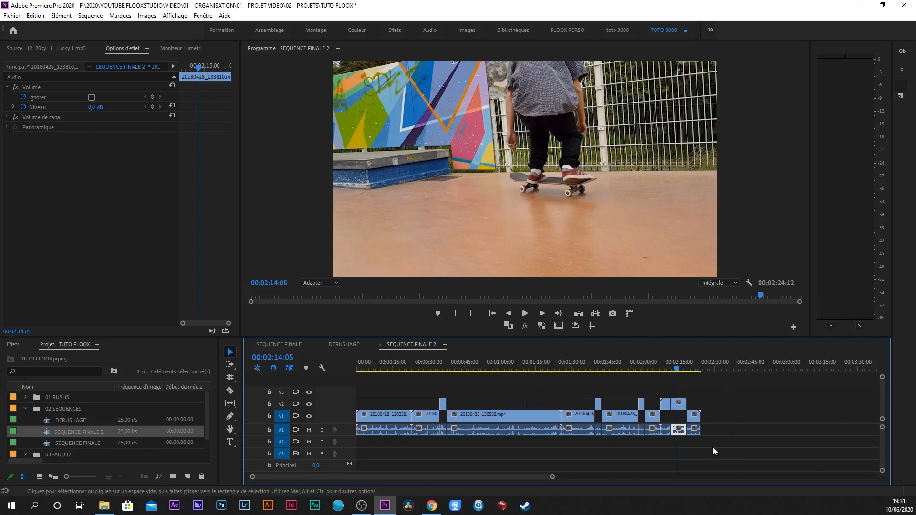
pyautogui.moveTo(745, 434); pyautogui.dragTo(368, 415)
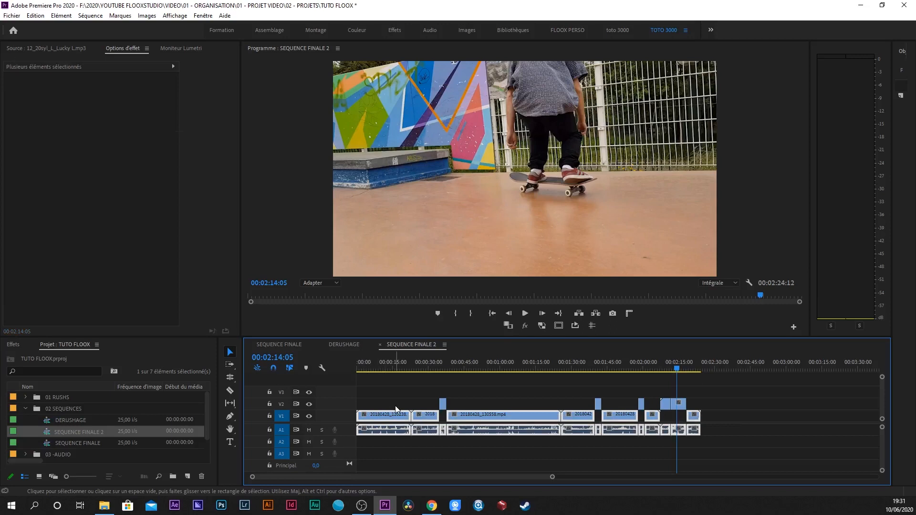
pyautogui.press('Delete')
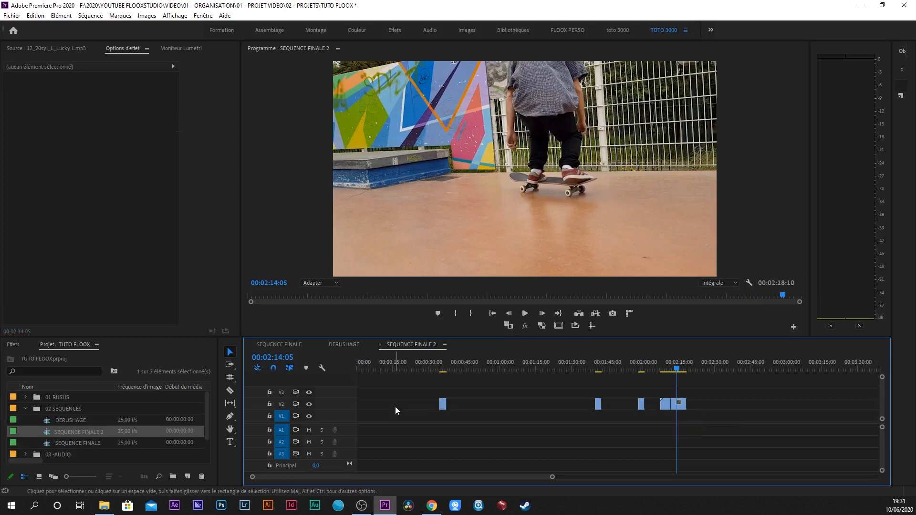
# Step: Close every gap between the video segments on V2 of SEQUENCE FINALE 2 by ripple-deleting the empty spaces
pyautogui.click(520, 405)
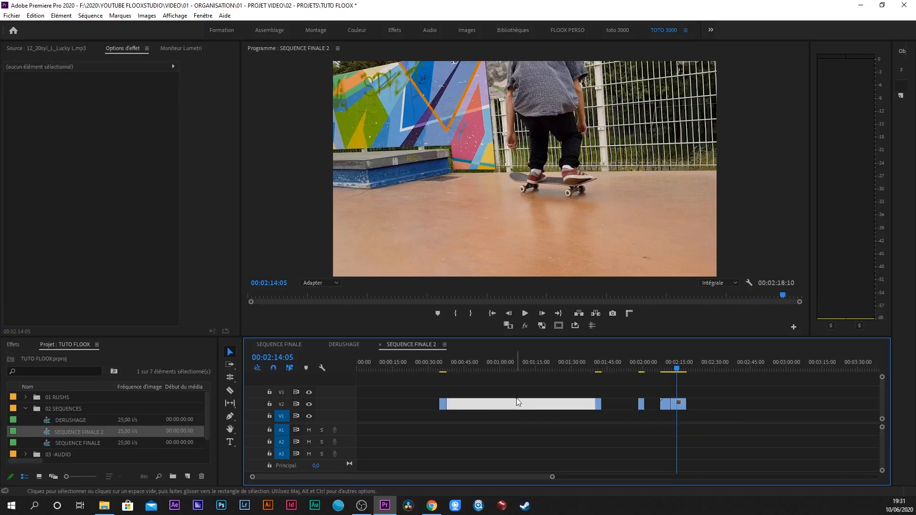
pyautogui.rightClick(515, 408)
pyautogui.click(537, 413)
pyautogui.rightClick(467, 408)
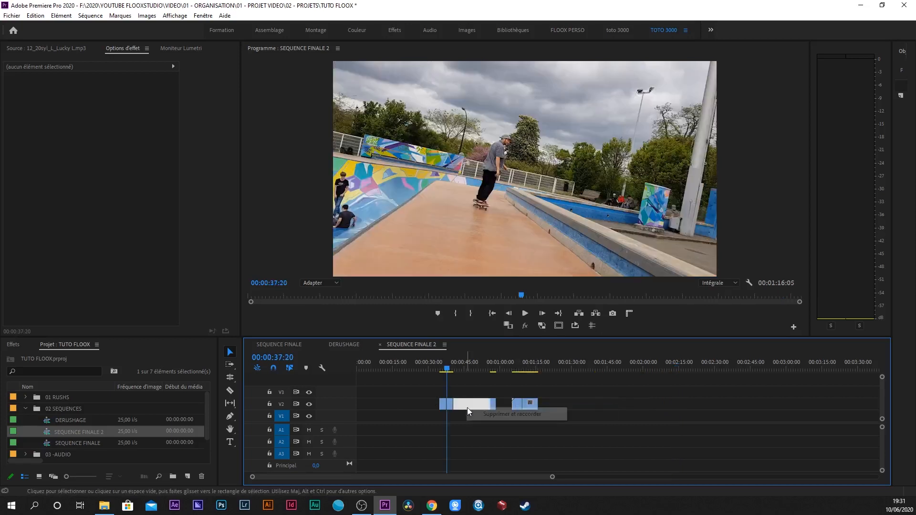
pyautogui.click(496, 414)
pyautogui.rightClick(466, 406)
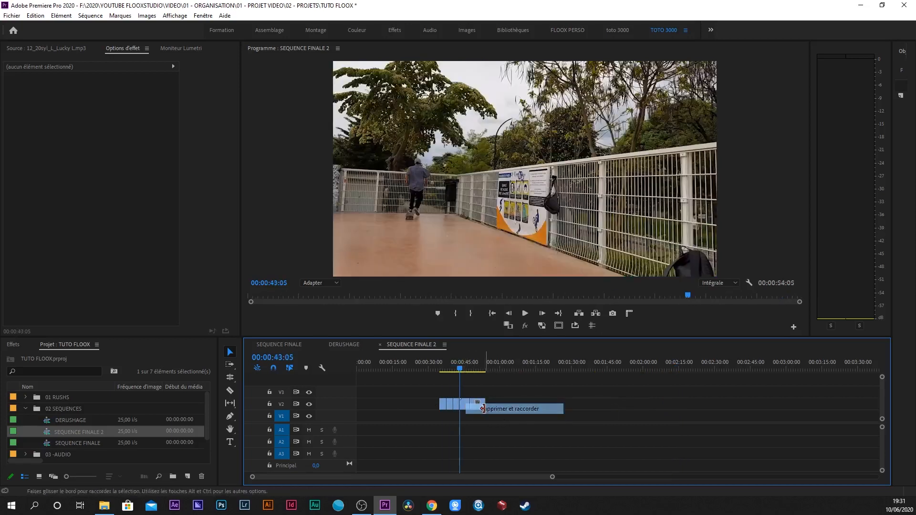
pyautogui.click(492, 413)
# Step: Move all the joined segments to the start of track V1 and scrub through the assembled cut from the beginning
pyautogui.moveTo(413, 392); pyautogui.dragTo(374, 419)
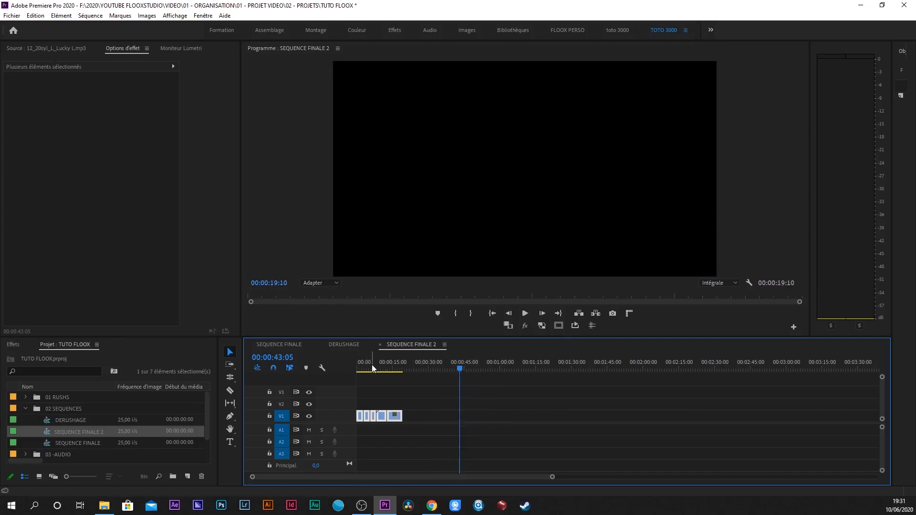
pyautogui.moveTo(460, 373); pyautogui.dragTo(333, 372)
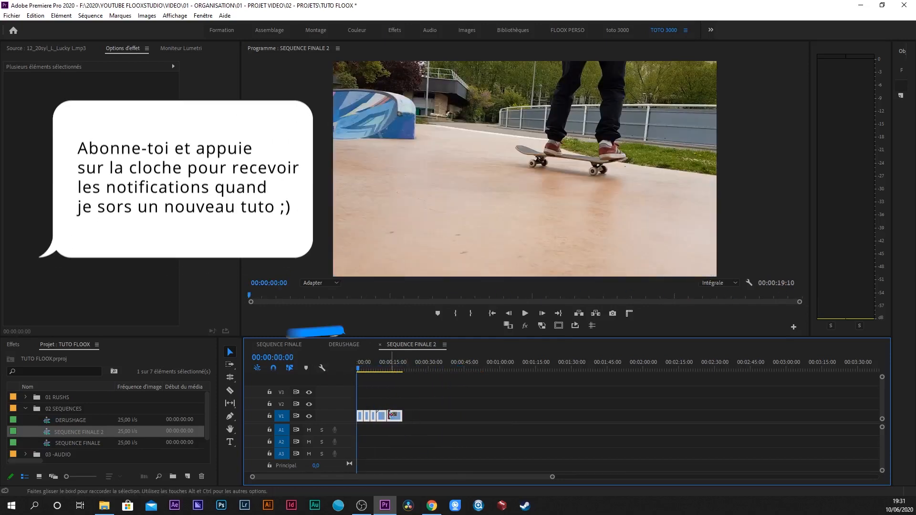
pyautogui.moveTo(360, 372); pyautogui.dragTo(383, 372)
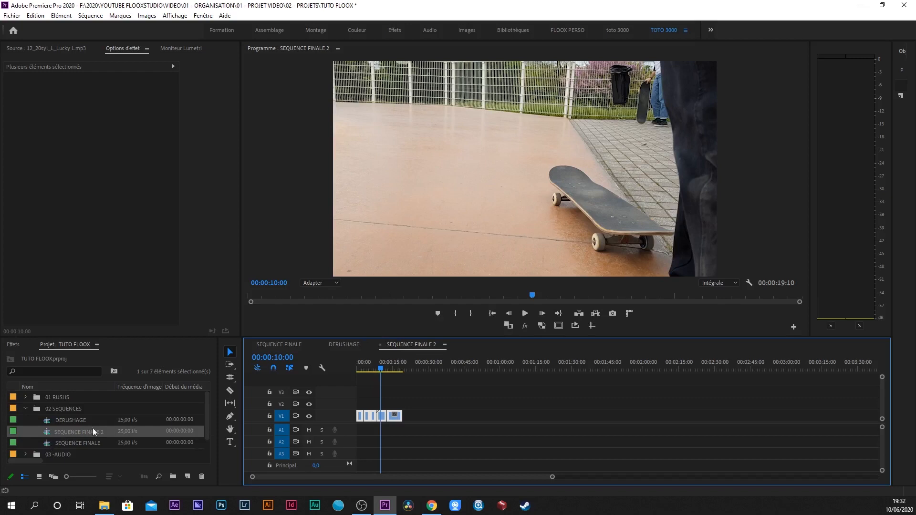
# Step: Strip SEQUENCE FINALE of its A1 music, closing fade and flooxstudio-WHT.ai clip, and play back the remaining video cut
pyautogui.click(279, 344)
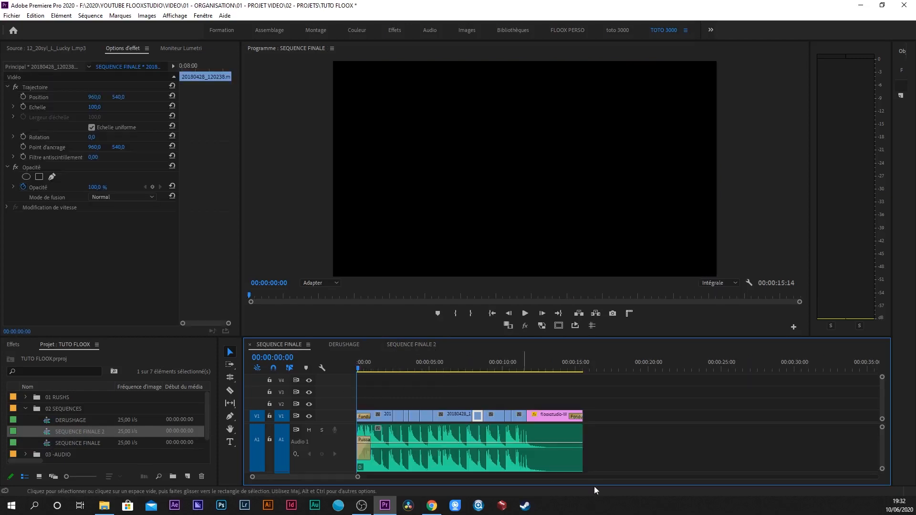
pyautogui.click(430, 434)
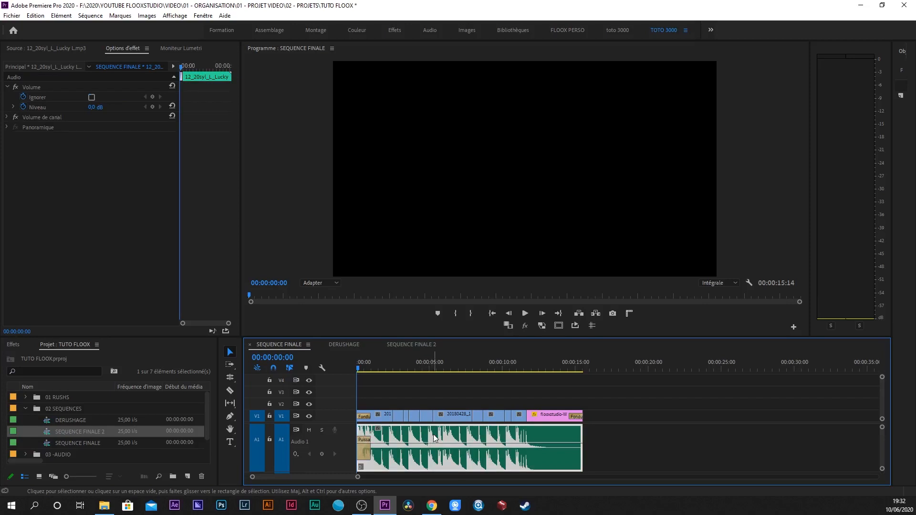
pyautogui.press('Delete')
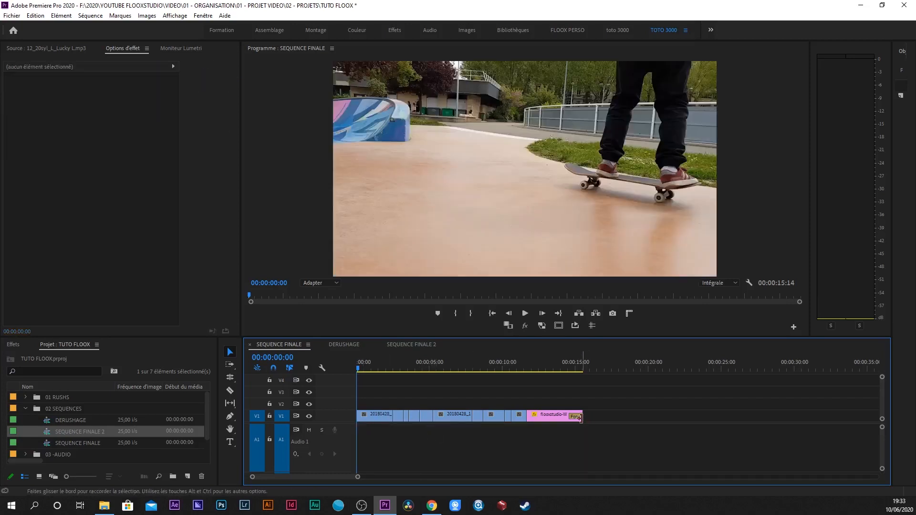
pyautogui.click(575, 418)
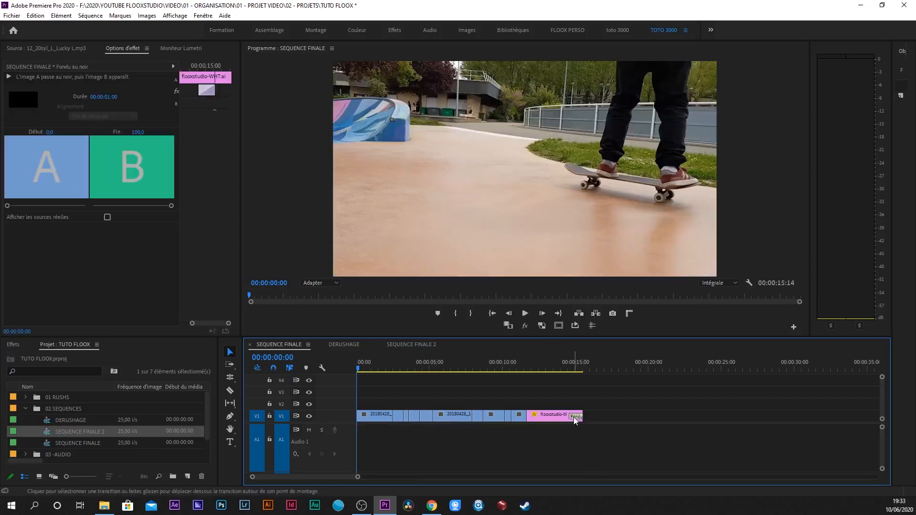
pyautogui.press('Delete')
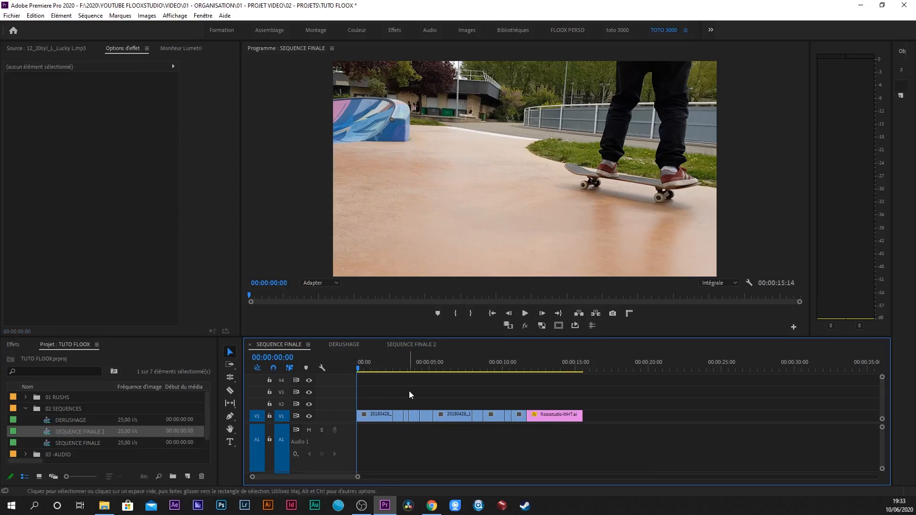
pyautogui.click(566, 419)
pyautogui.press('Delete')
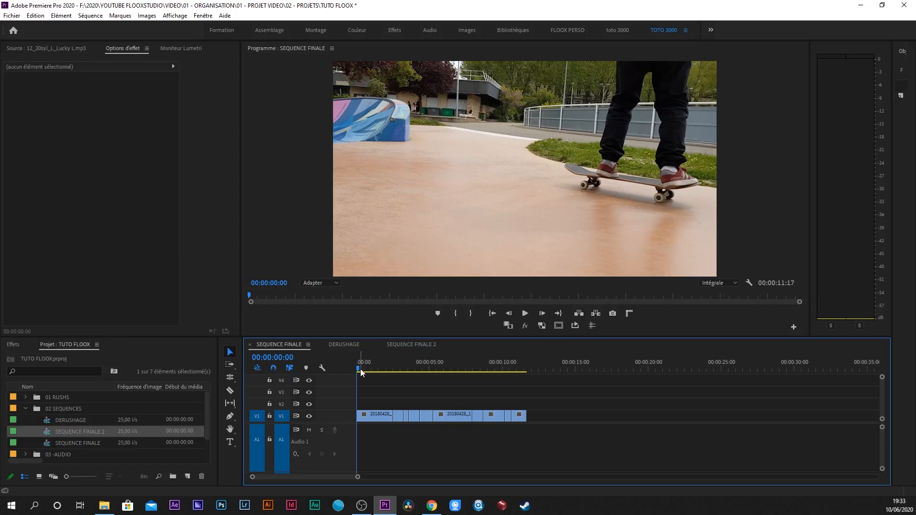
pyautogui.press('space')
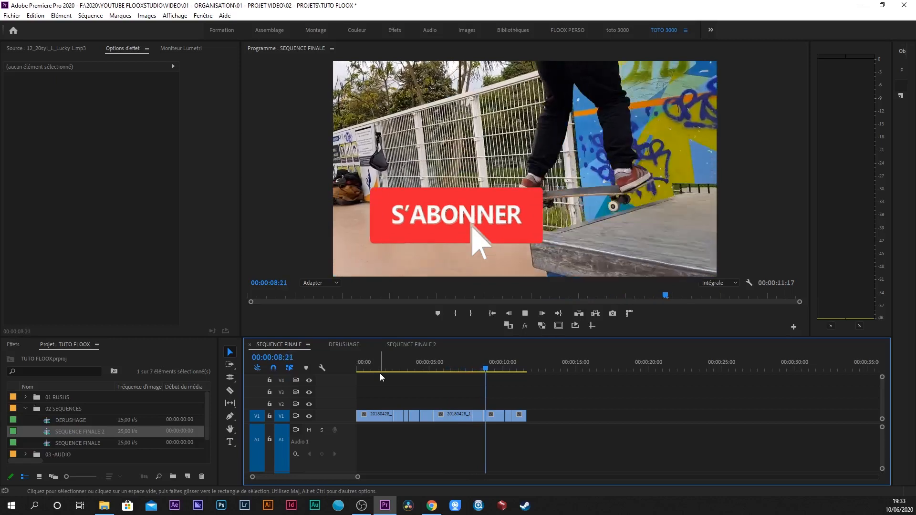
pyautogui.press('space')
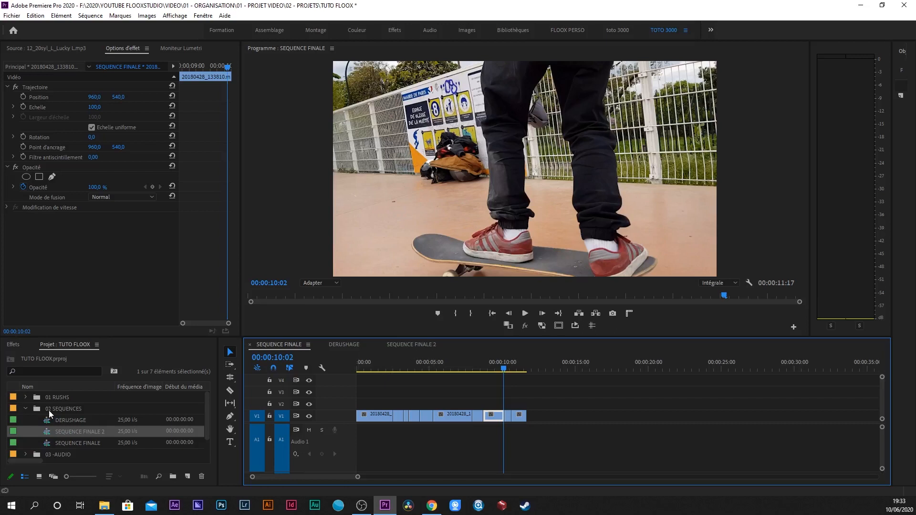
# Step: Place the 12_20syl_L_Lucky music file from the 03-AUDIO bin at the start of A1 and play the sequence from the beginning
pyautogui.click(26, 409)
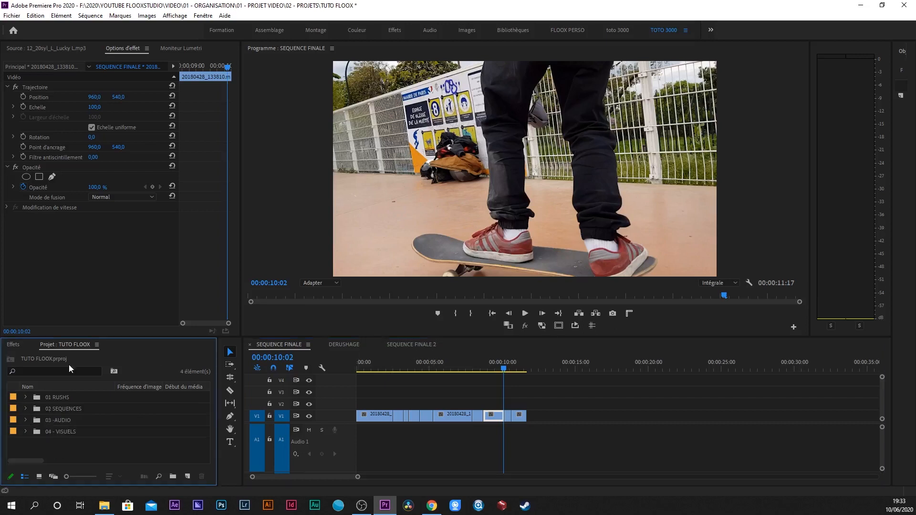
pyautogui.click(26, 421)
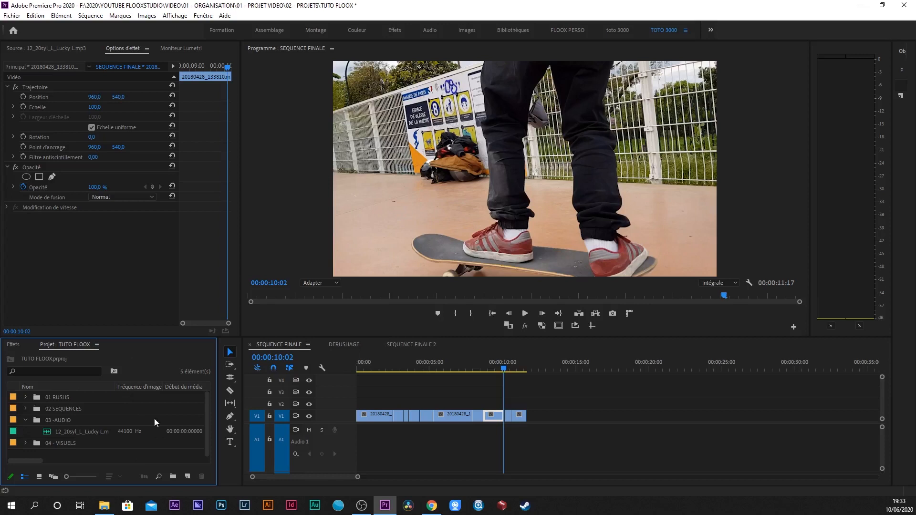
pyautogui.click(66, 432)
pyautogui.moveTo(54, 438); pyautogui.dragTo(354, 449)
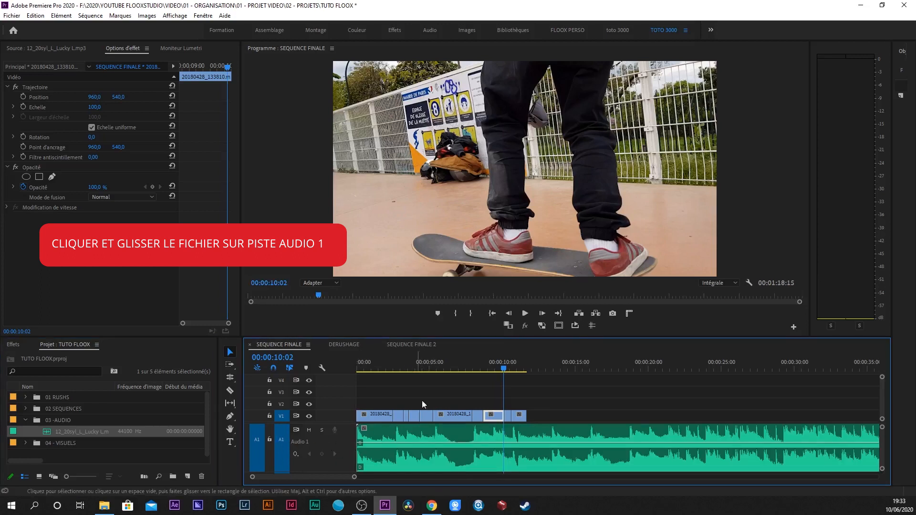
pyautogui.moveTo(388, 368); pyautogui.dragTo(307, 371)
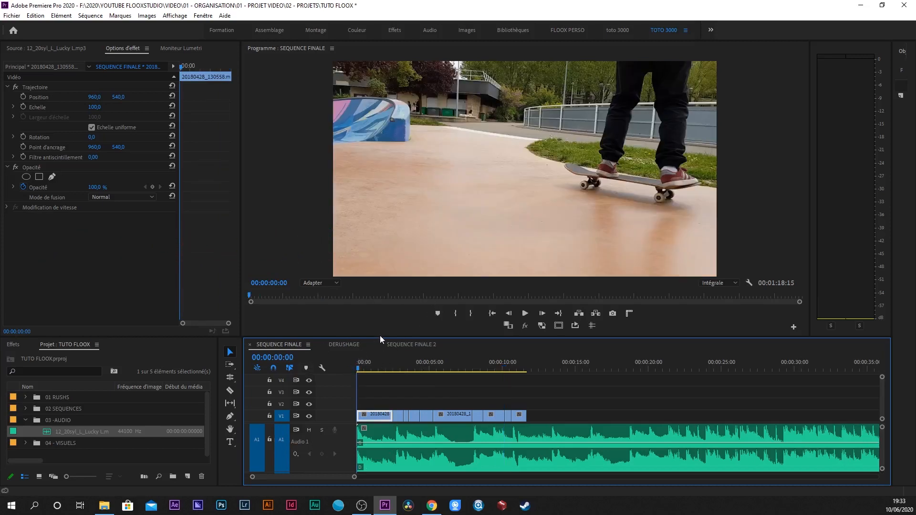
pyautogui.press('space')
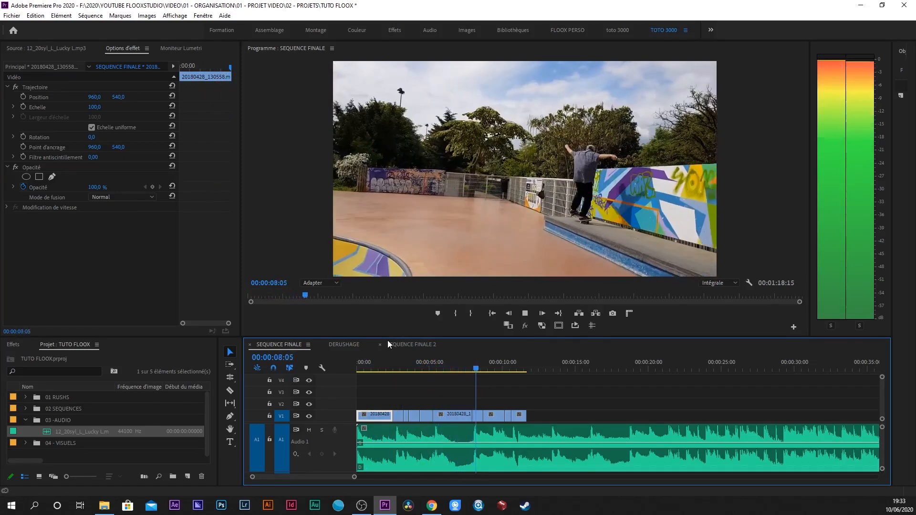
pyautogui.press('space')
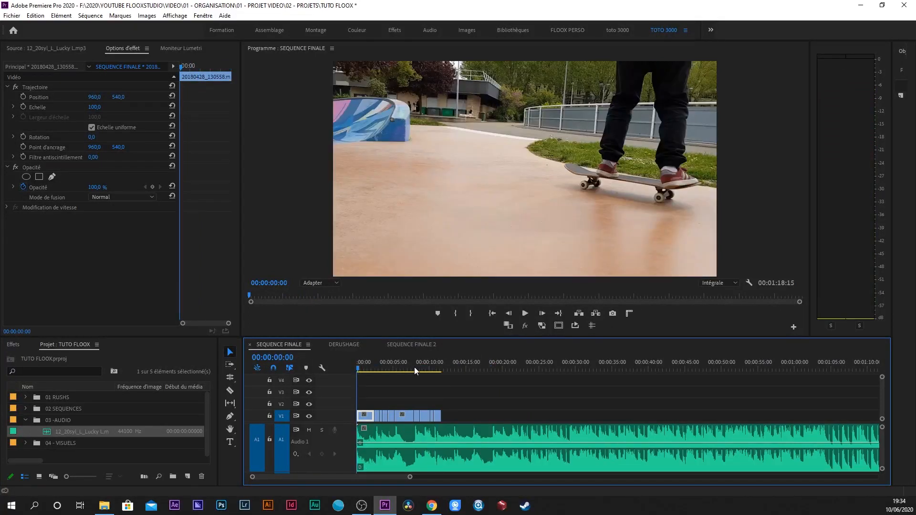
# Step: Trim the music's beginning to keep only its final 14 seconds or so, move that part to the sequence start, and play it
pyautogui.moveTo(430, 370); pyautogui.dragTo(442, 368)
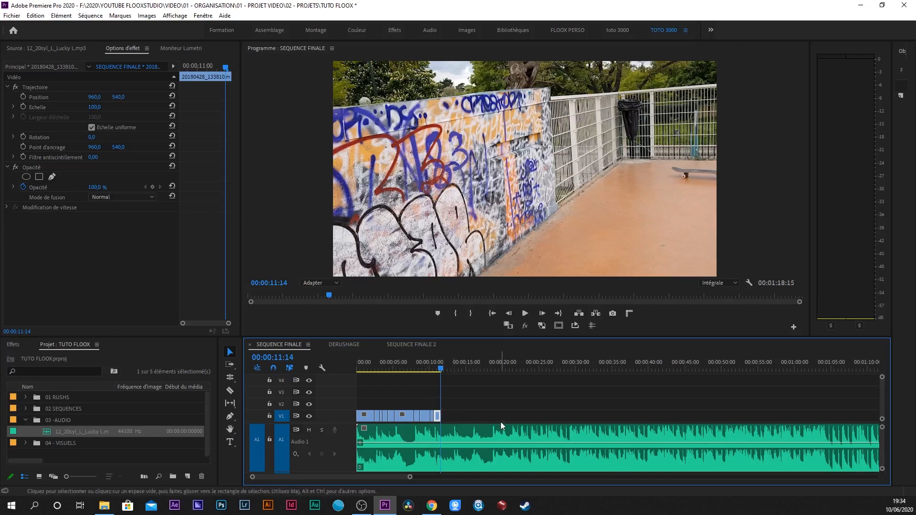
pyautogui.press('-')
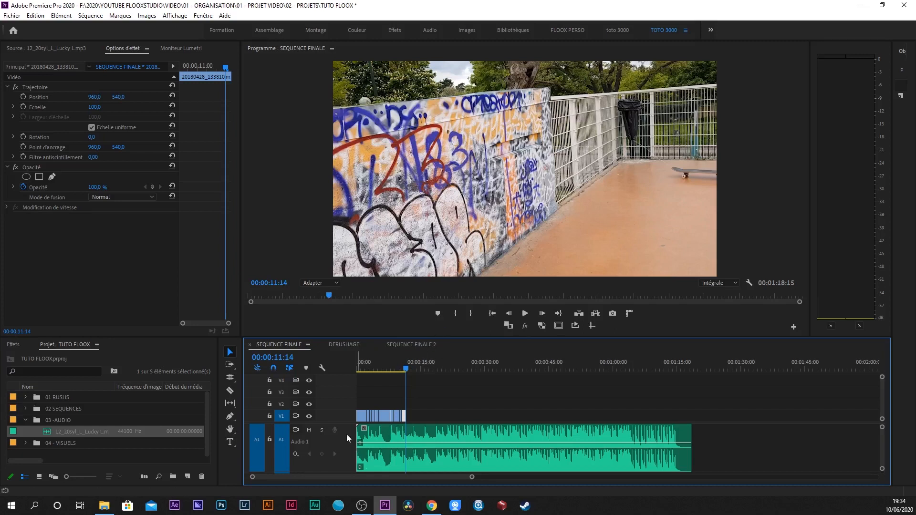
pyautogui.moveTo(362, 432); pyautogui.dragTo(630, 432)
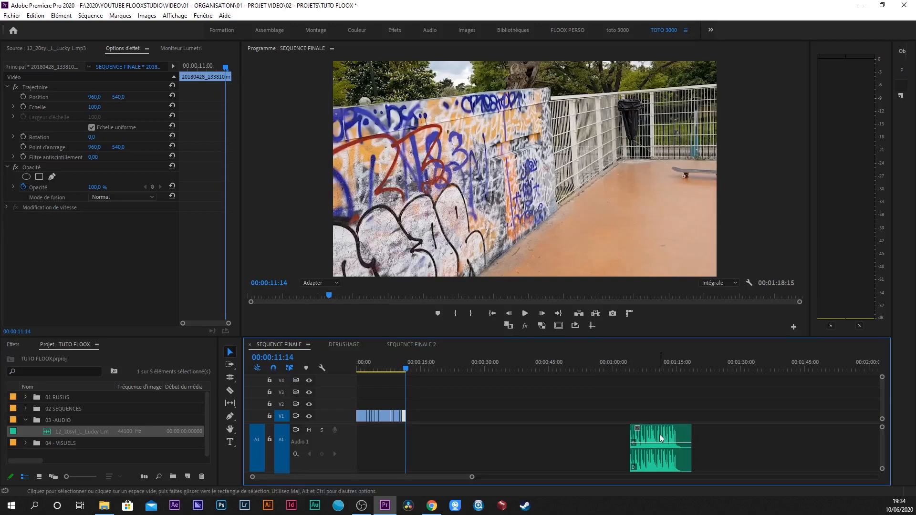
pyautogui.moveTo(657, 435); pyautogui.dragTo(384, 434)
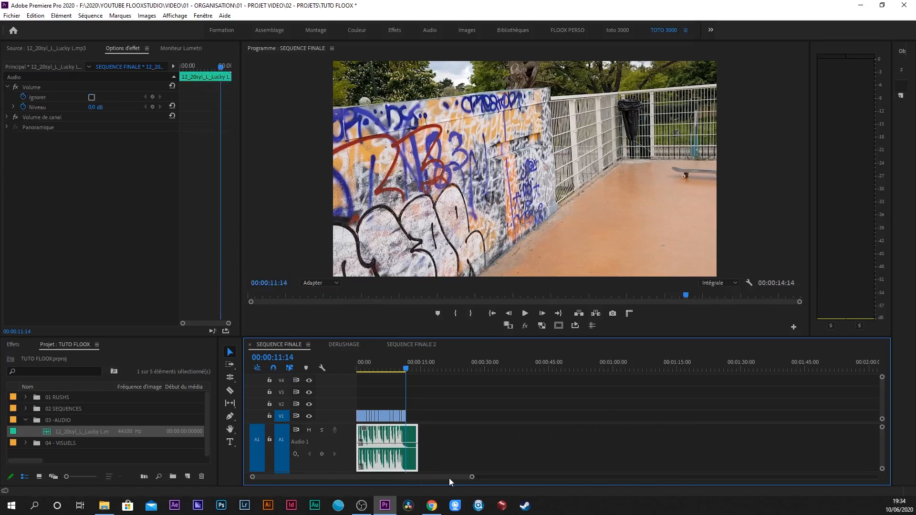
pyautogui.click(359, 364)
pyautogui.press('space')
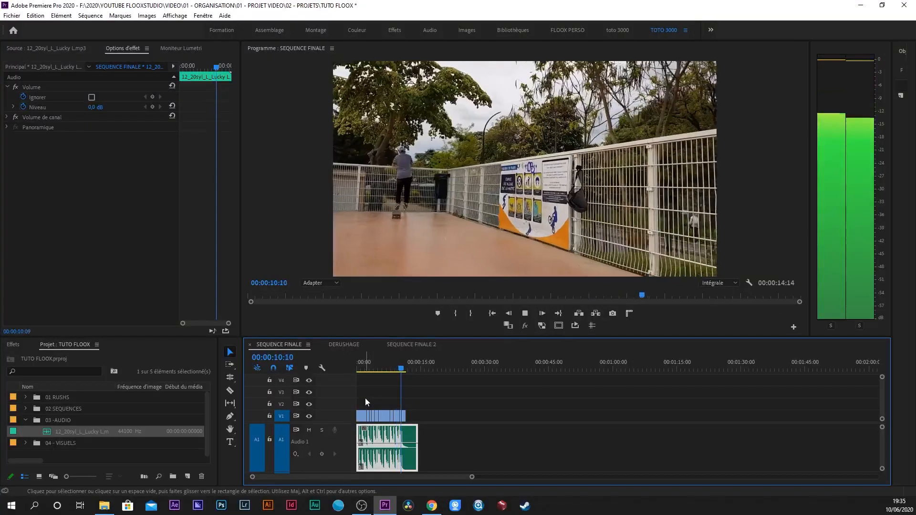
pyautogui.press('space')
# Step: Trim about one more second off the start of the music, realign it with the sequence start, and play it back
pyautogui.moveTo(472, 478); pyautogui.dragTo(406, 485)
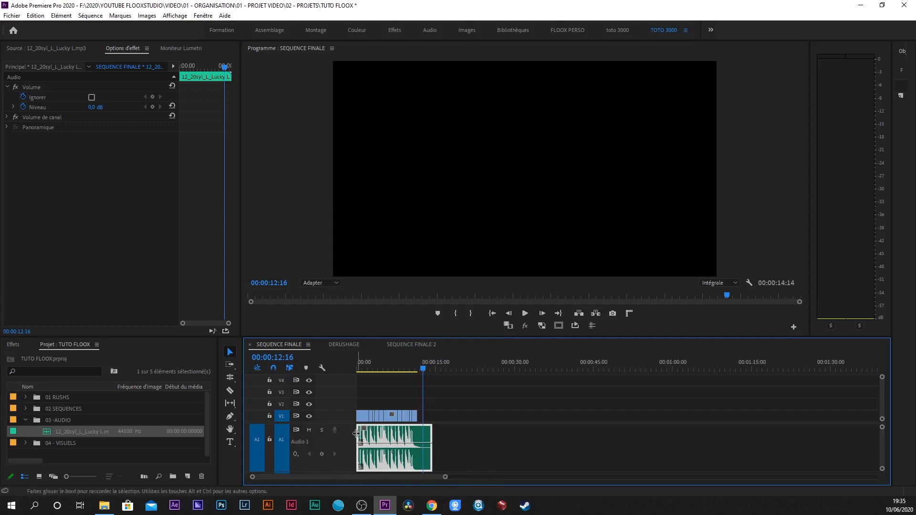
pyautogui.moveTo(360, 432); pyautogui.dragTo(391, 442)
pyautogui.press('Home')
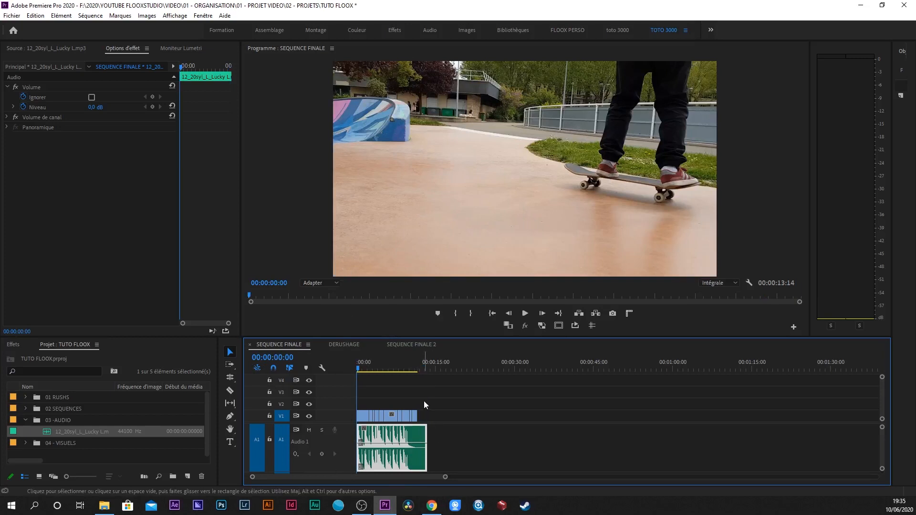
pyautogui.press('space')
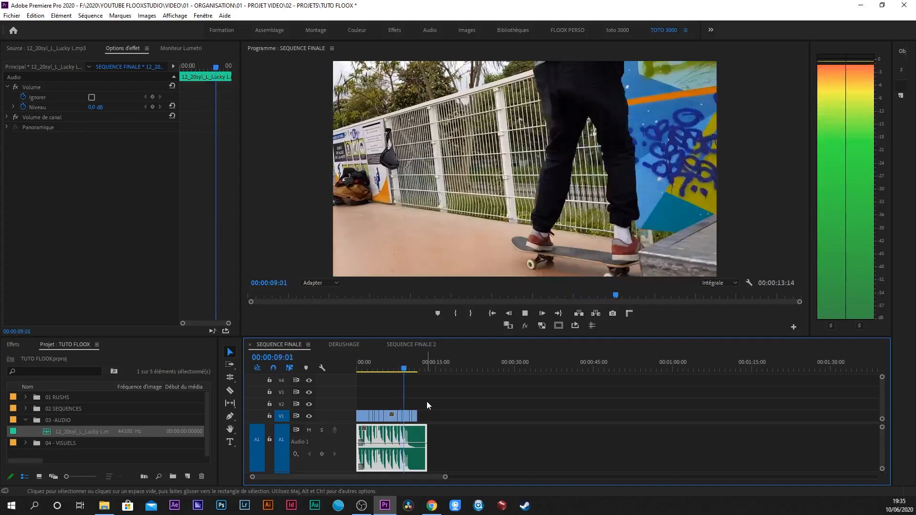
pyautogui.press('space')
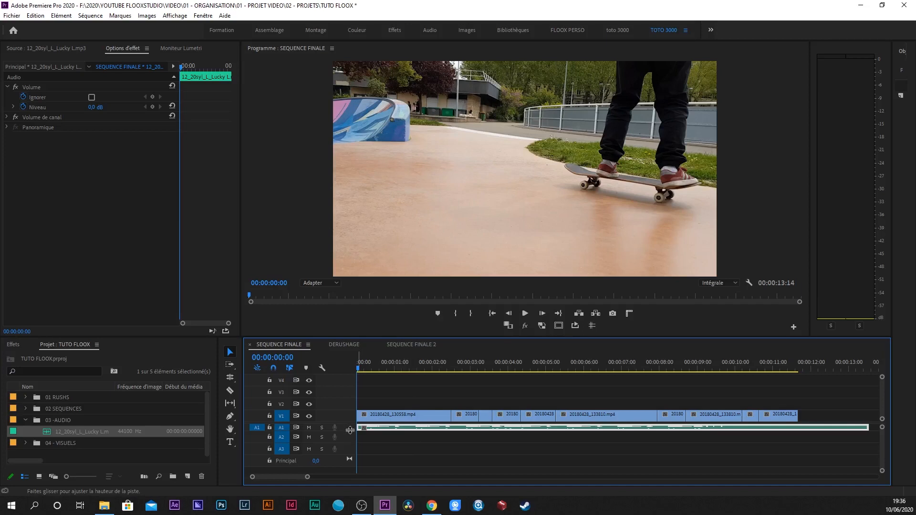
# Step: Increase the height of track A1 to show the full music waveform and play the sequence against the beats
pyautogui.moveTo(350, 430); pyautogui.dragTo(347, 477)
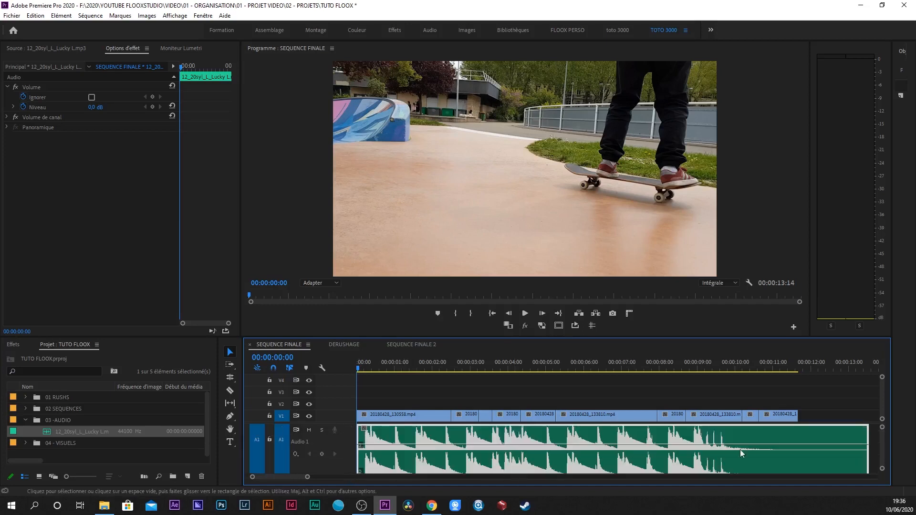
pyautogui.moveTo(883, 445); pyautogui.dragTo(882, 442)
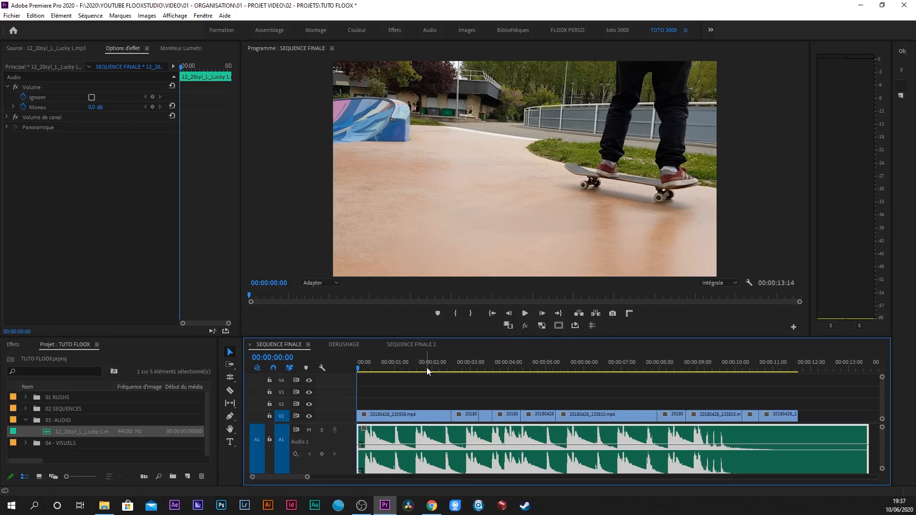
pyautogui.press('space')
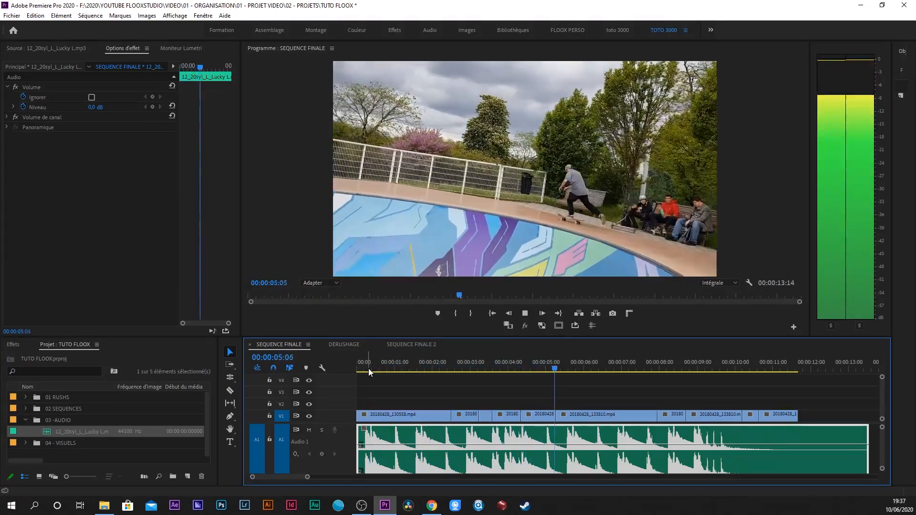
pyautogui.press('space')
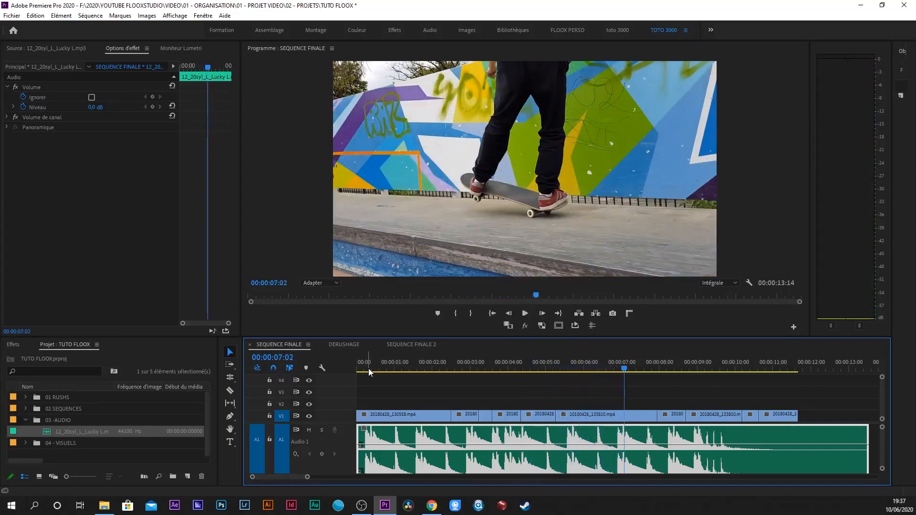
# Step: Trim a few frames off the start of the first V1 clip and slide it back to the sequence start
pyautogui.click(381, 368)
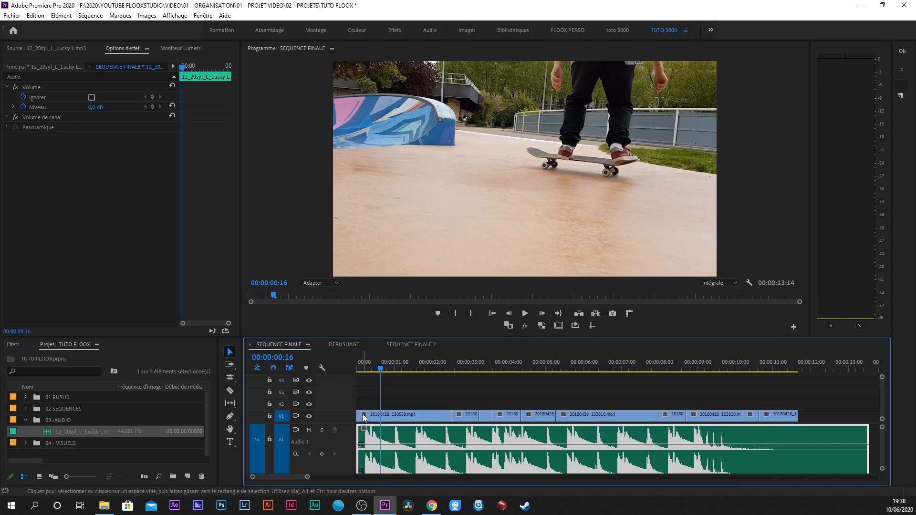
pyautogui.moveTo(361, 415); pyautogui.dragTo(369, 415)
pyautogui.moveTo(425, 415); pyautogui.dragTo(413, 416)
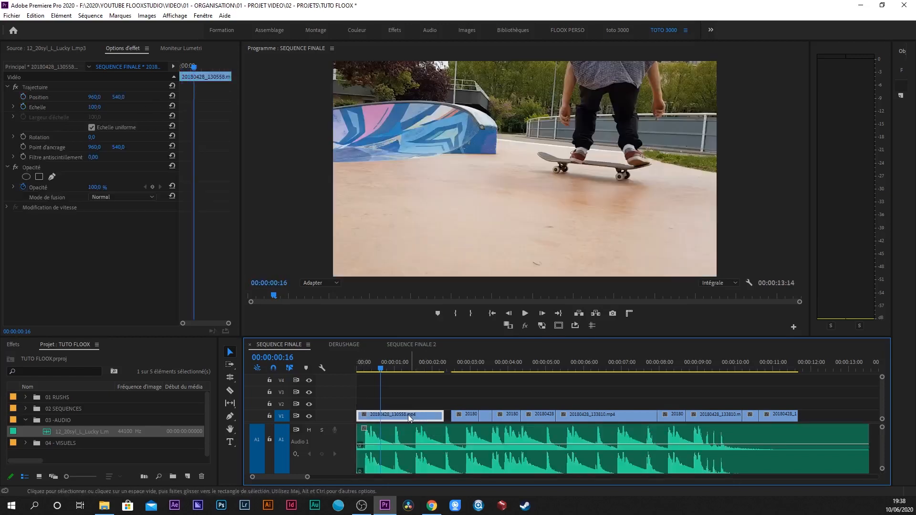
# Step: Play the sequence from its start to compare the jump in the first V1 clip with the music beats
pyautogui.click(375, 369)
pyautogui.moveTo(375, 369); pyautogui.dragTo(396, 370)
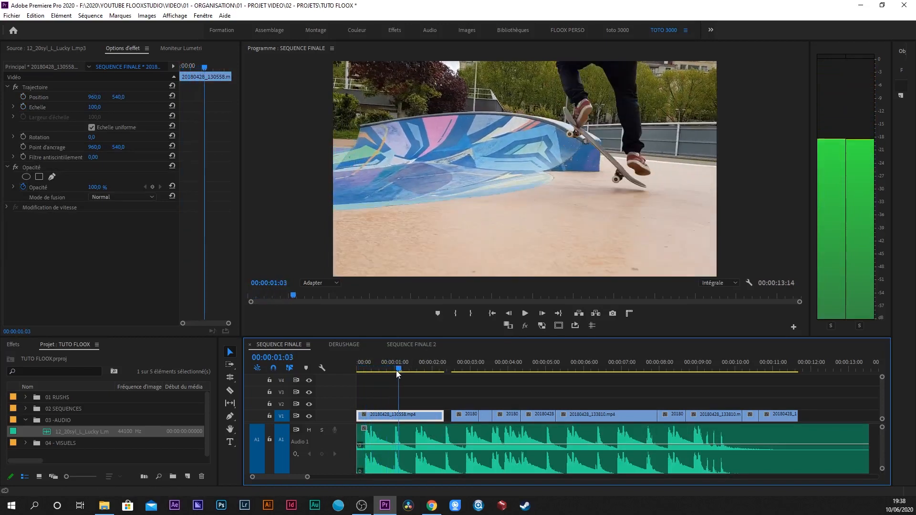
pyautogui.press('Home')
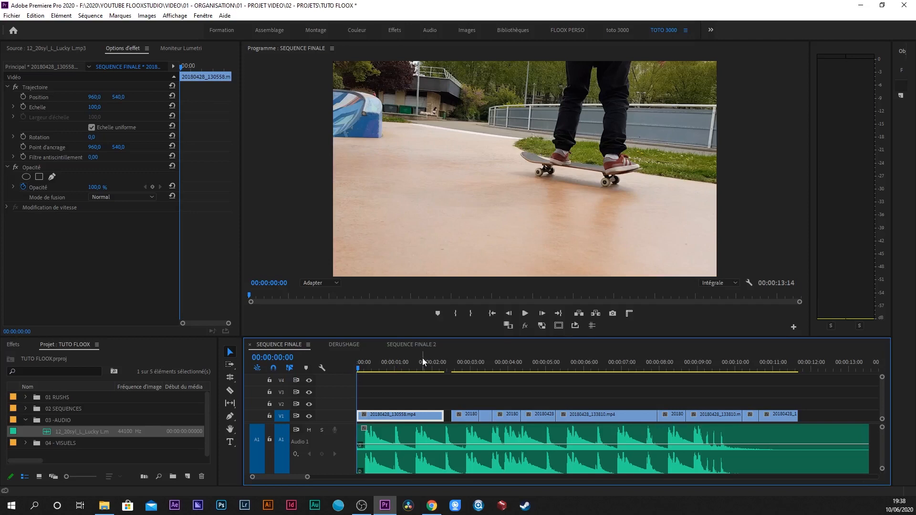
pyautogui.press('space')
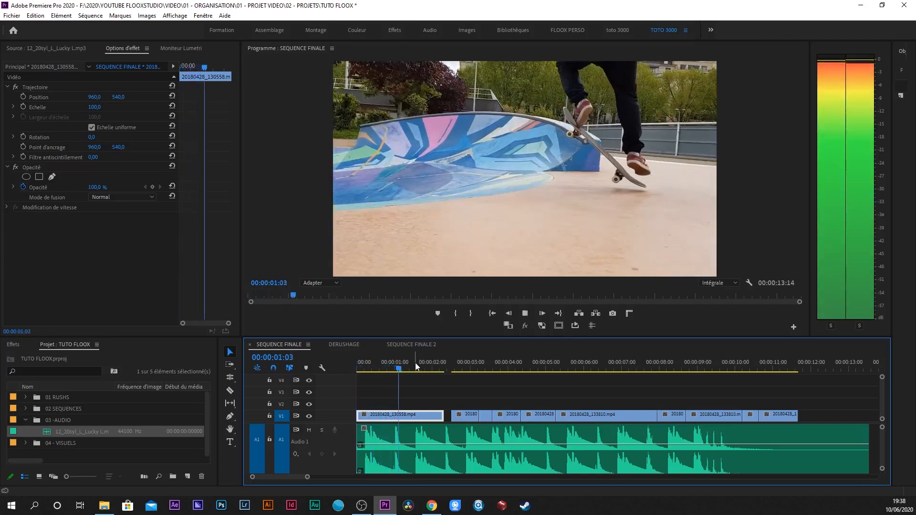
pyautogui.press('space')
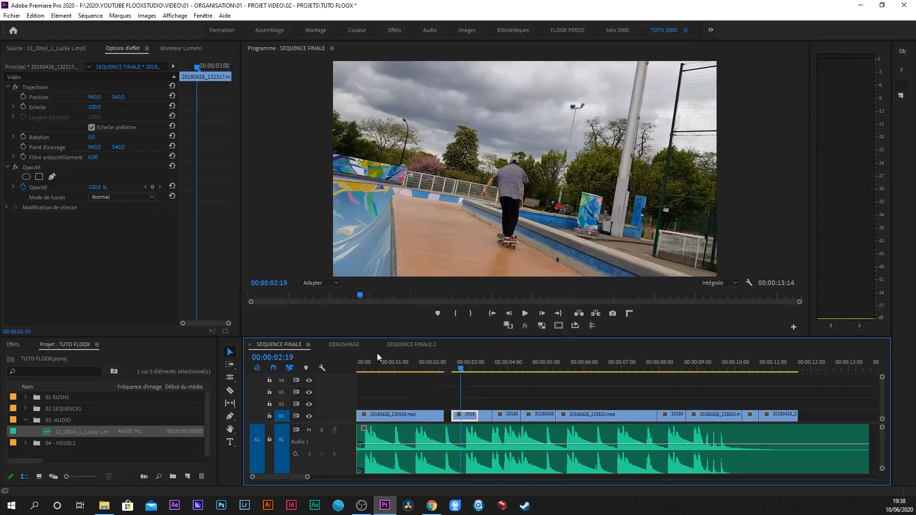
pyautogui.press('Home')
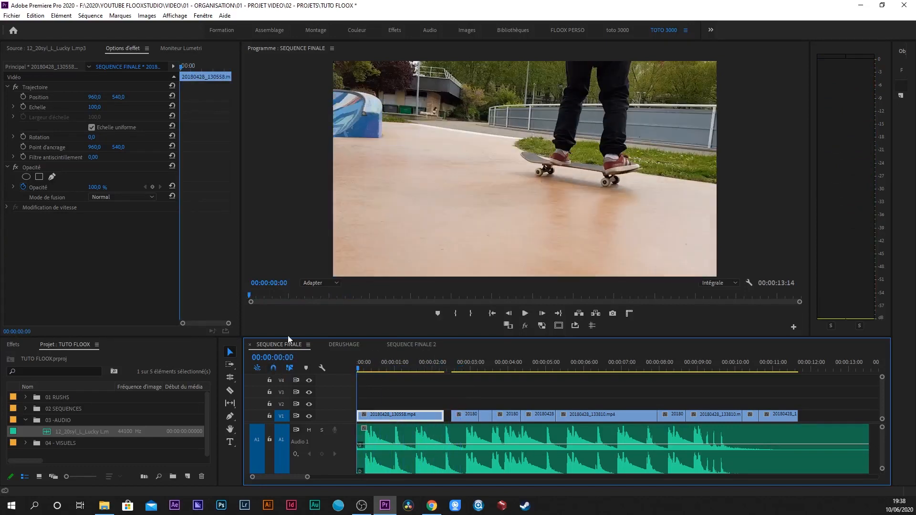
pyautogui.press('space')
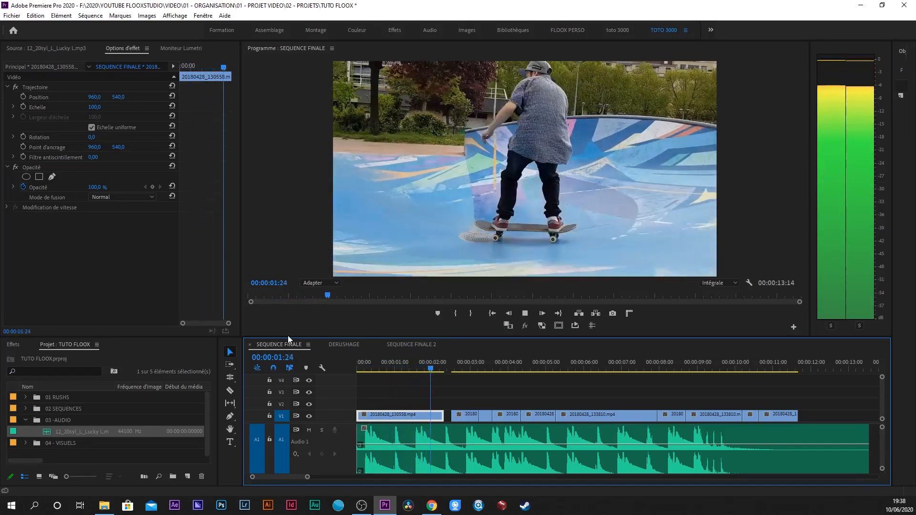
# Step: Examine the first V1 clip frame by frame around 00:00:01:00 to locate the music beat relative to the skater's jump
pyautogui.moveTo(377, 366)
pyautogui.mouseDown()
pyautogui.moveTo(399, 366)
pyautogui.moveTo(368, 370)
pyautogui.moveTo(415, 363)
pyautogui.moveTo(384, 368)
pyautogui.mouseUp()
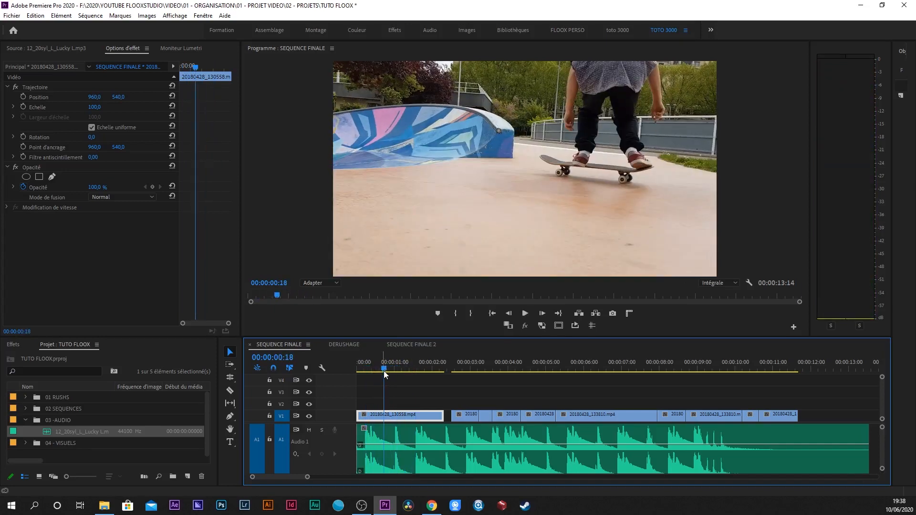
pyautogui.press('Right')
pyautogui.press('Right')
pyautogui.press('Right')
pyautogui.press('Right')
pyautogui.press('Right')
pyautogui.press('Right')
pyautogui.press('Right')
pyautogui.press('Right')
pyautogui.press('Right')
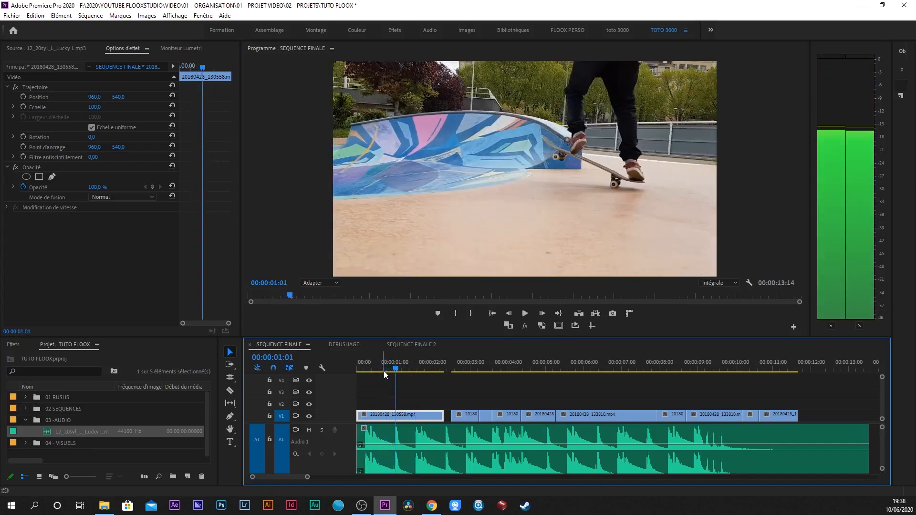
pyautogui.press('Left')
pyautogui.press('Left')
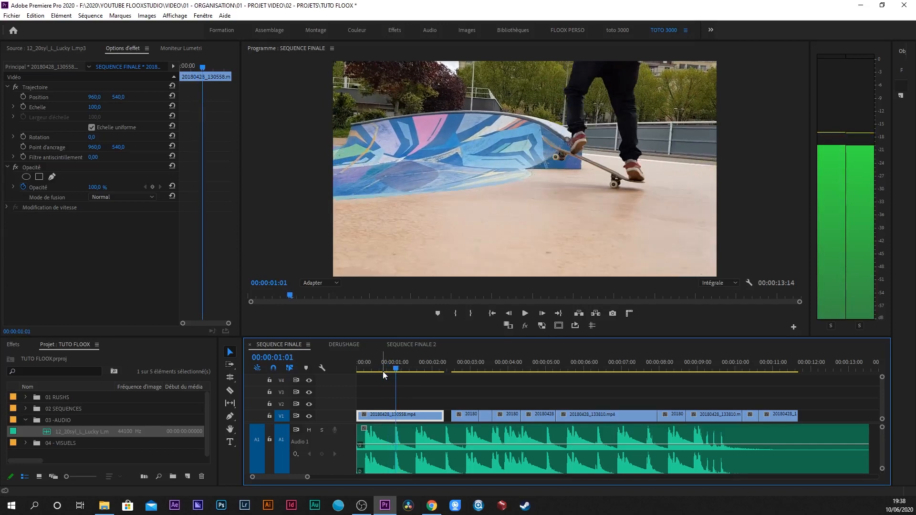
pyautogui.press('Right')
pyautogui.press('Right')
pyautogui.press('Left')
pyautogui.press('Right')
pyautogui.press('Right')
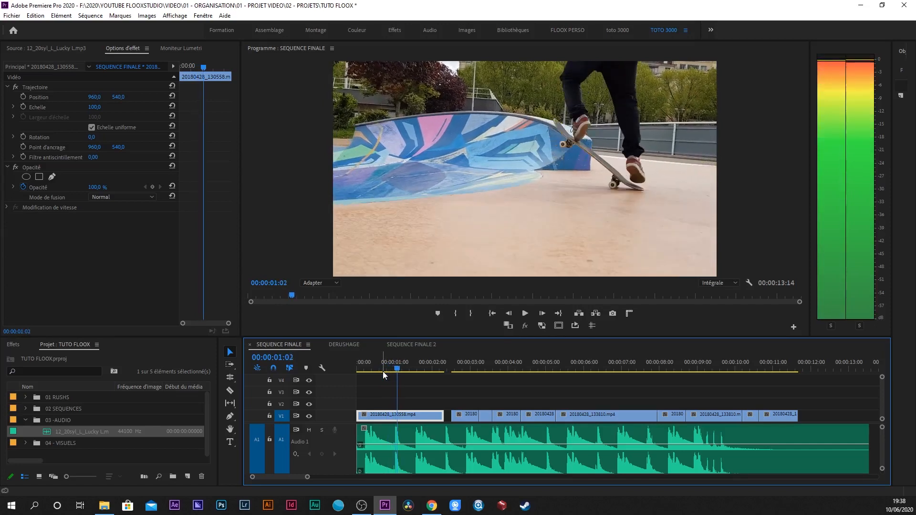
pyautogui.press('Right')
pyautogui.press('Right')
pyautogui.press('Right')
pyautogui.press('Right')
pyautogui.press('Right')
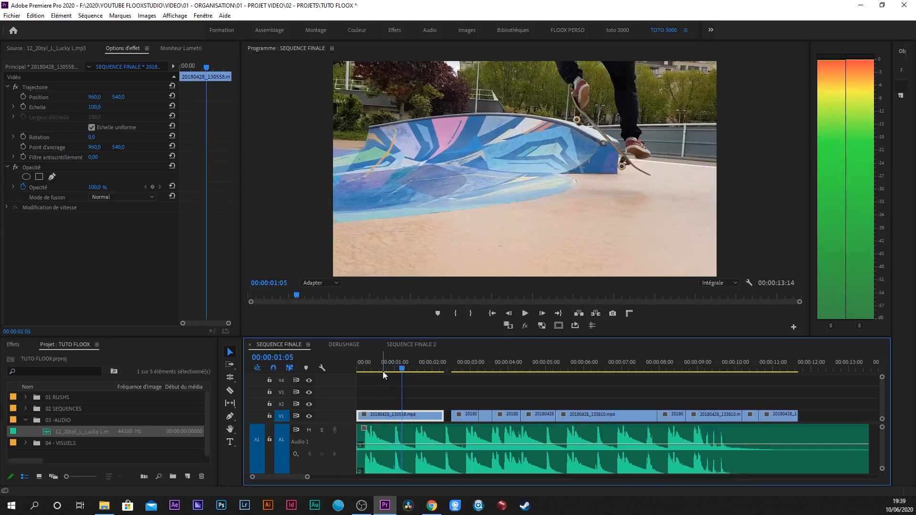
# Step: Undo the first V1 clip's slide to the sequence start and advance through the frames of the jump
pyautogui.hotkey('ctrl', 'z')
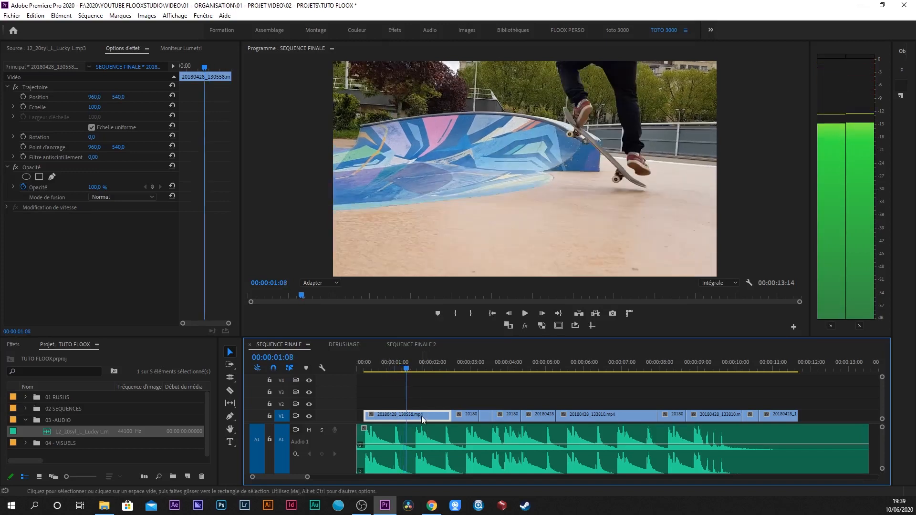
pyautogui.press('Right')
pyautogui.press('Right')
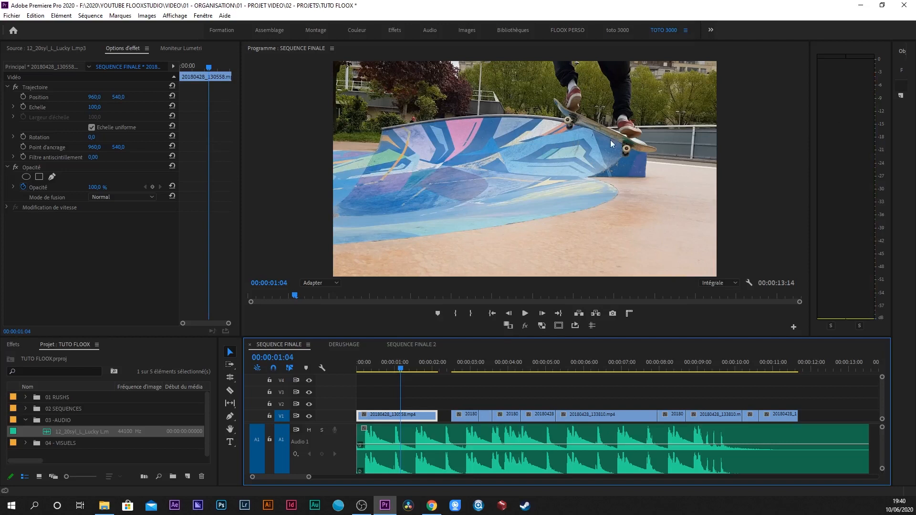
# Step: Check the retimed first clip frame by frame from 00:00:01:01, comparing the board's position with the audio beat
pyautogui.press('Left')
pyautogui.press('Left')
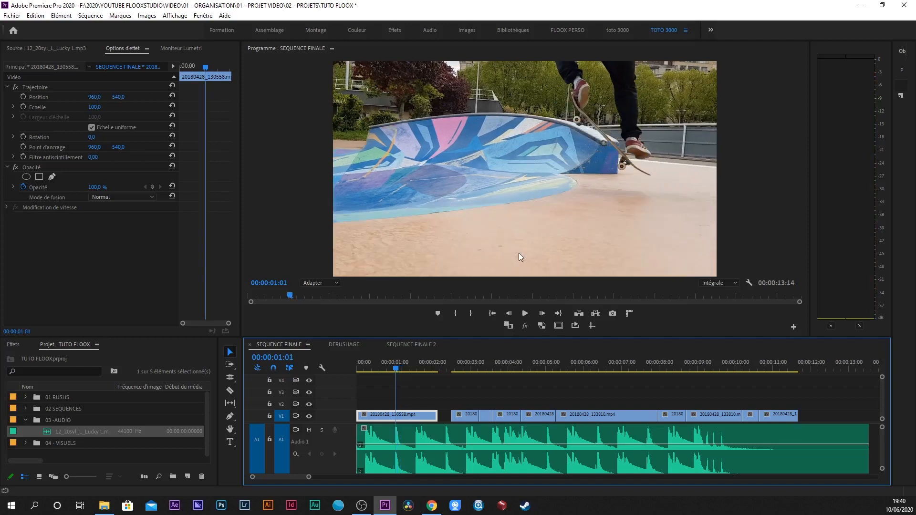
pyautogui.press('Right')
pyautogui.press('Right')
pyautogui.press('Right')
pyautogui.press('Right')
pyautogui.press('Right')
pyautogui.press('Right')
pyautogui.press('Right')
pyautogui.press('Right')
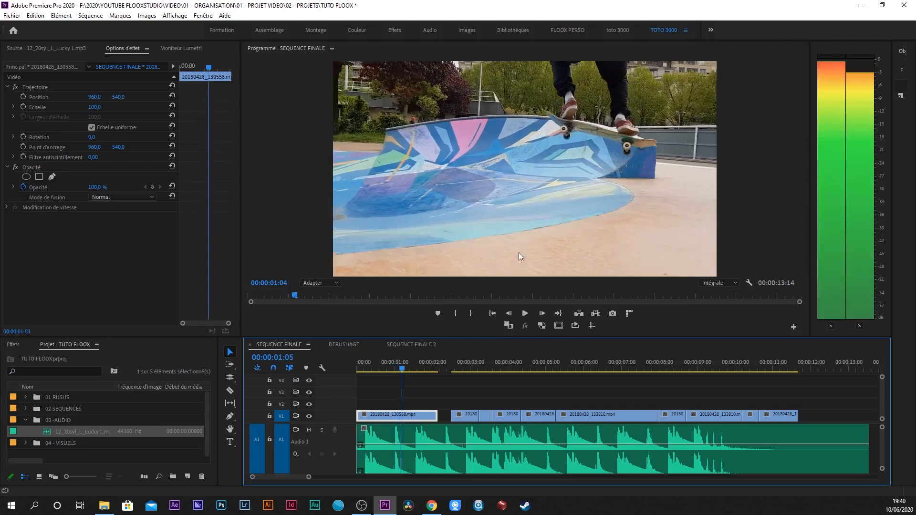
pyautogui.press('Right')
pyautogui.press('Right')
pyautogui.press('Right')
pyautogui.press('Right')
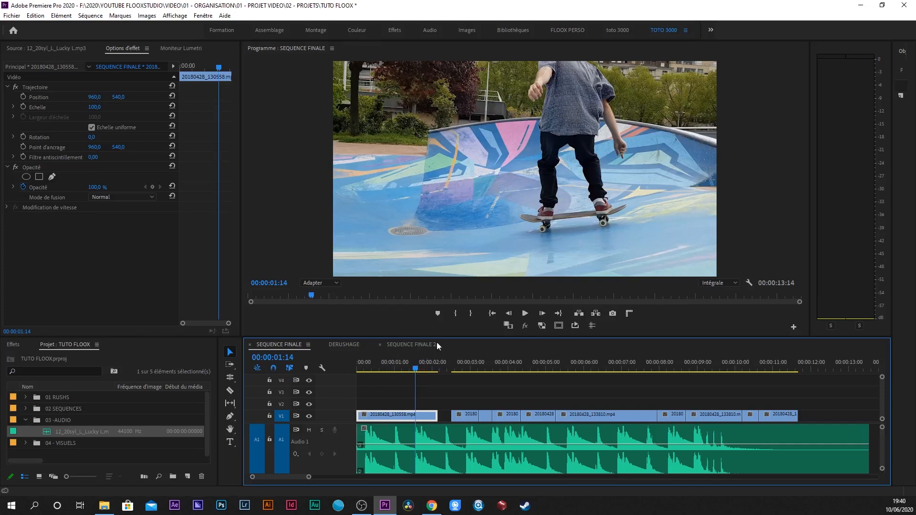
# Step: Close the gap on V1 by moving the second clip and all clips after it back against the first clip
pyautogui.moveTo(474, 414); pyautogui.dragTo(462, 419)
pyautogui.moveTo(445, 361)
pyautogui.mouseDown()
pyautogui.moveTo(437, 362)
pyautogui.moveTo(451, 366)
pyautogui.mouseUp()
pyautogui.click(512, 416)
pyautogui.moveTo(511, 417); pyautogui.dragTo(794, 421)
pyautogui.moveTo(544, 412); pyautogui.dragTo(532, 413)
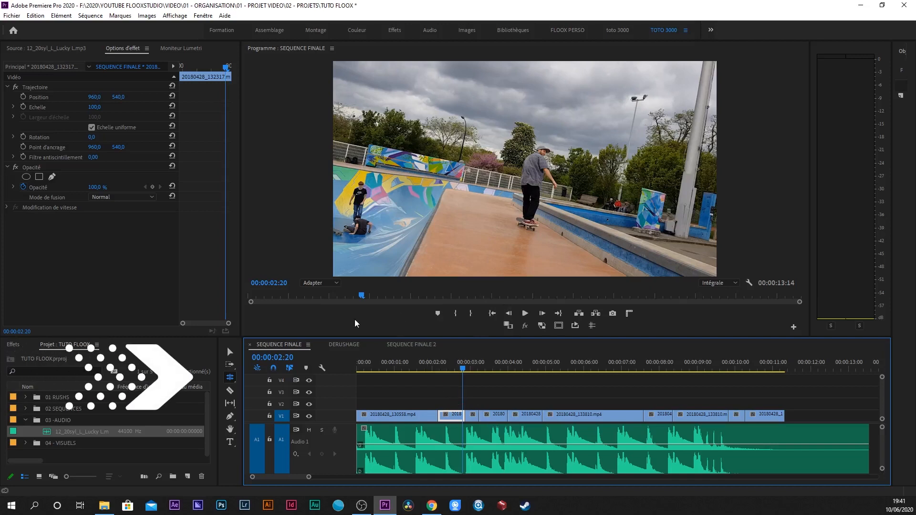
# Step: Activate the Rolling Edit tool and play repeatedly across the cut between the first two V1 clips to hear the beat
pyautogui.click(234, 379)
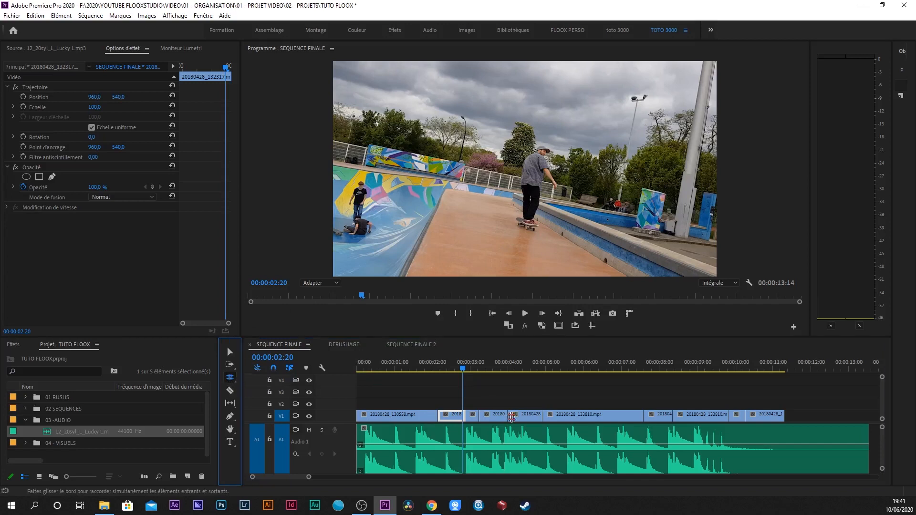
pyautogui.click(423, 370)
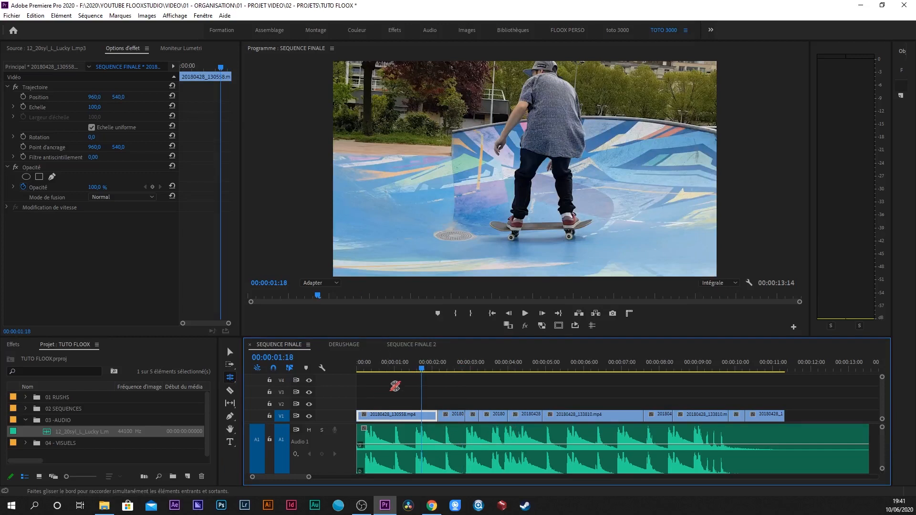
pyautogui.press('space')
pyautogui.press('space')
pyautogui.moveTo(411, 370); pyautogui.dragTo(433, 365)
pyautogui.press('space')
pyautogui.press('space')
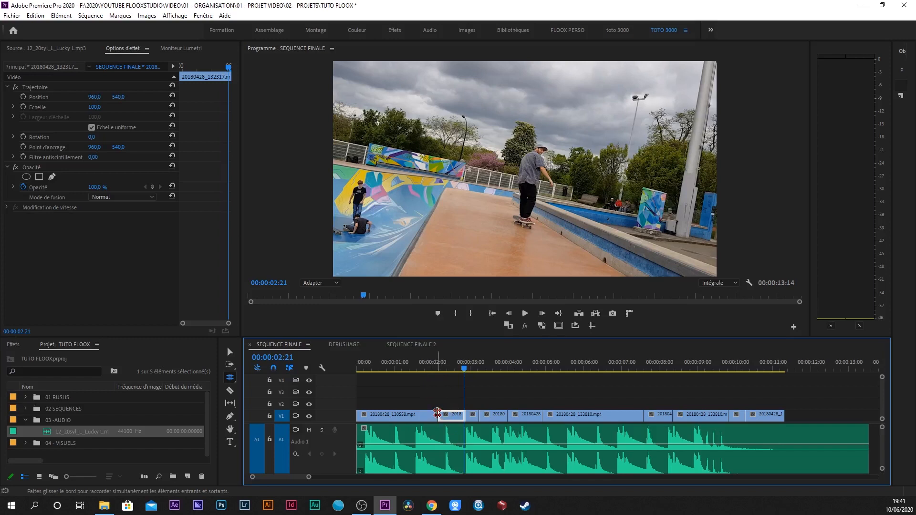
pyautogui.click(433, 369)
pyautogui.press('space')
pyautogui.press('space')
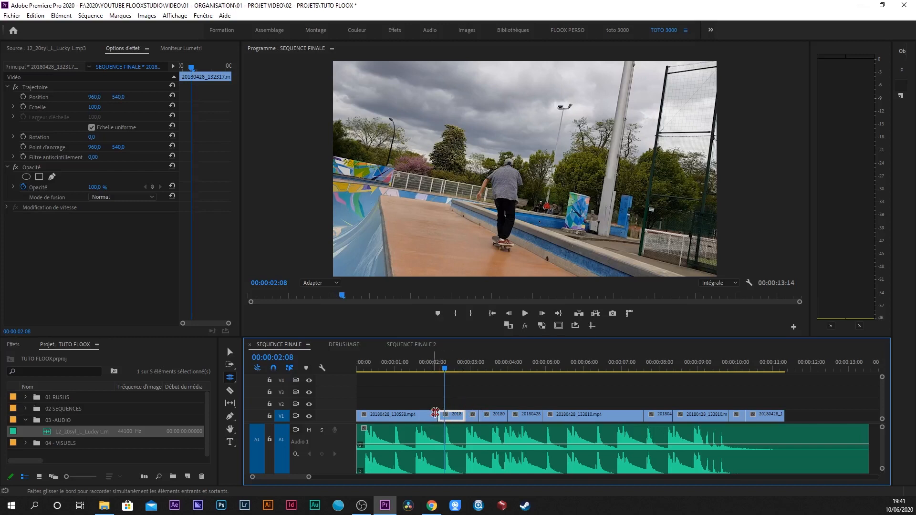
# Step: Roll the cut between the first two V1 clips about half a second earlier, onto the preceding music beat
pyautogui.click(438, 415)
pyautogui.click(426, 371)
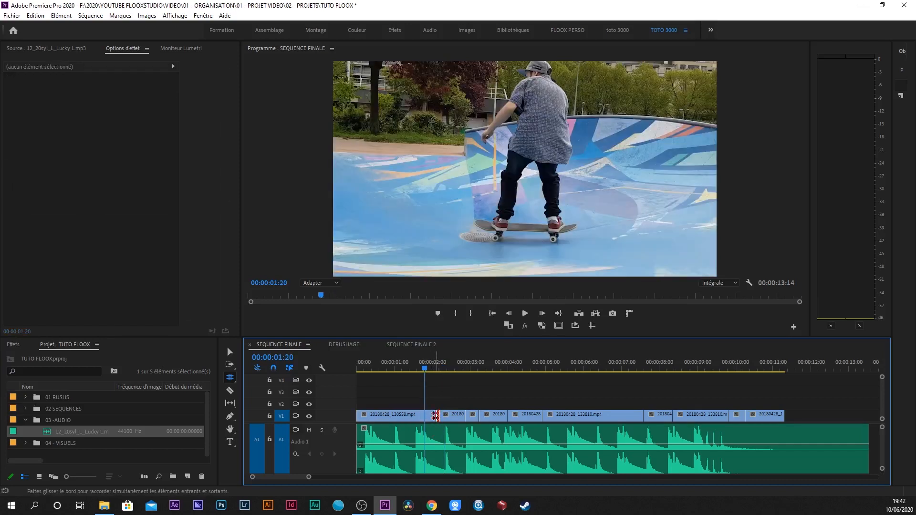
pyautogui.moveTo(438, 415); pyautogui.dragTo(432, 414)
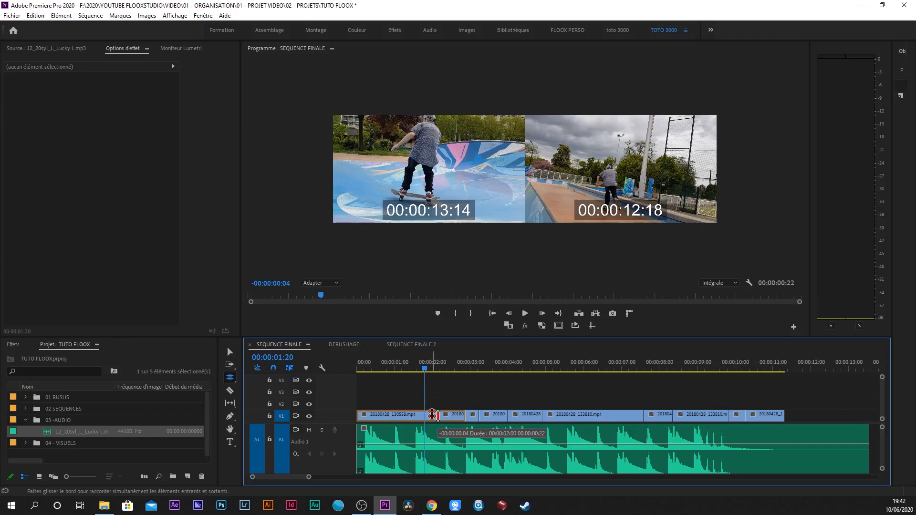
pyautogui.moveTo(432, 414); pyautogui.dragTo(421, 420)
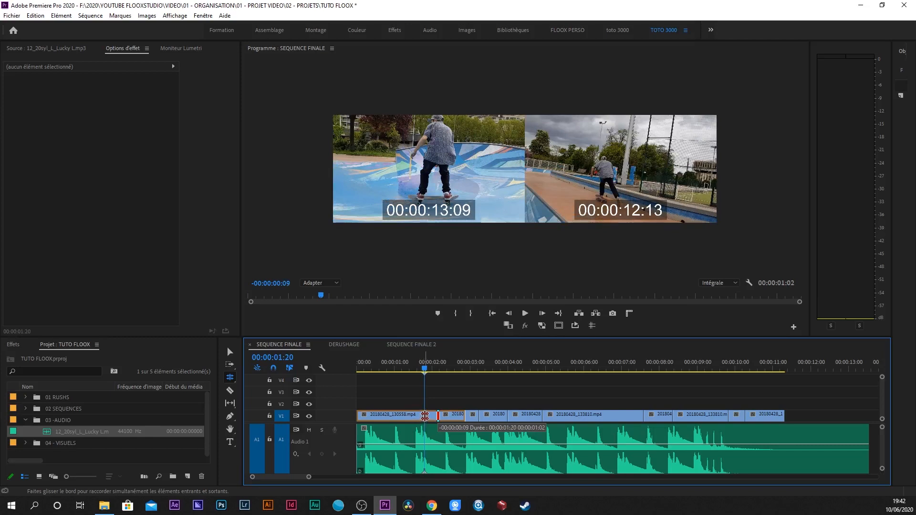
pyautogui.moveTo(426, 415); pyautogui.dragTo(418, 416)
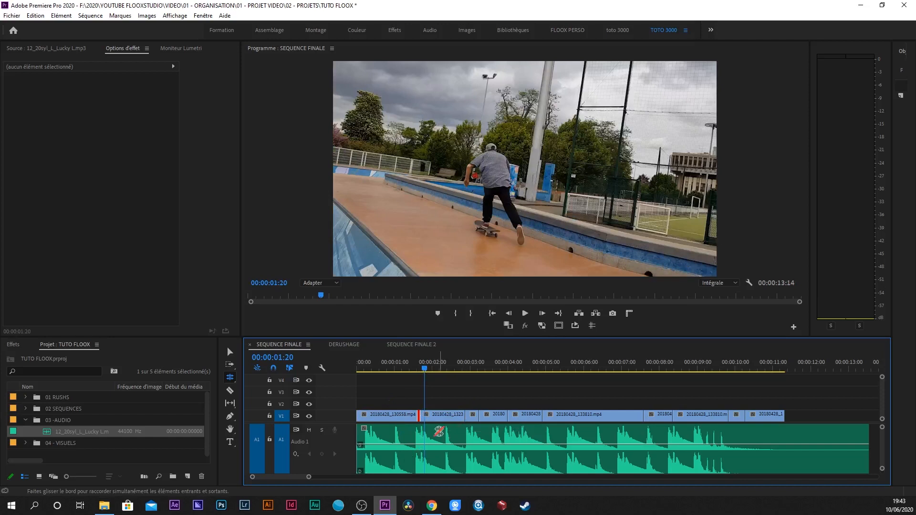
# Step: Play the sequence from the start and again from around 00:00:01:00 to check the rolled cut against the beat
pyautogui.moveTo(375, 367); pyautogui.dragTo(214, 398)
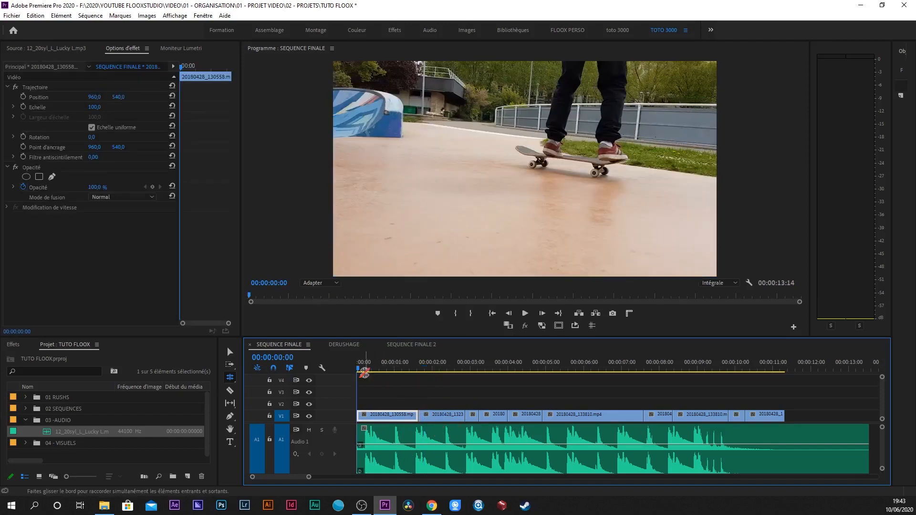
pyautogui.press('space')
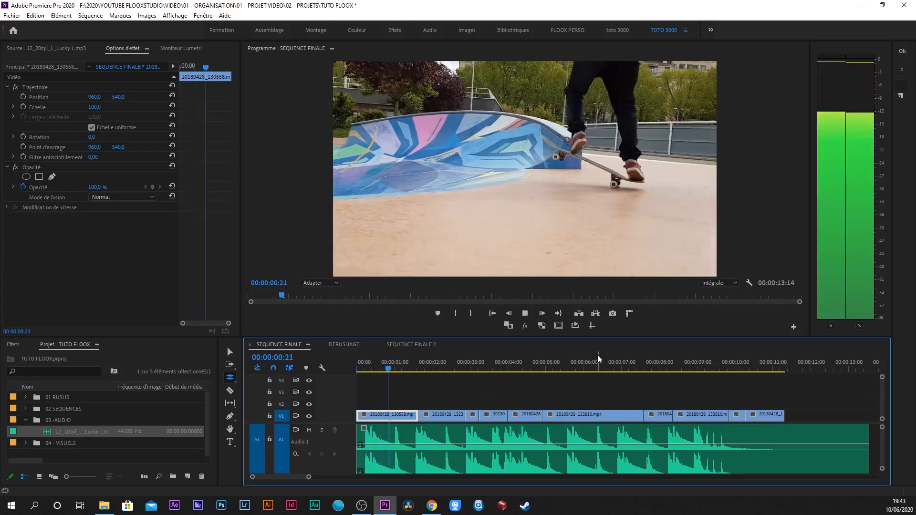
pyautogui.press('space')
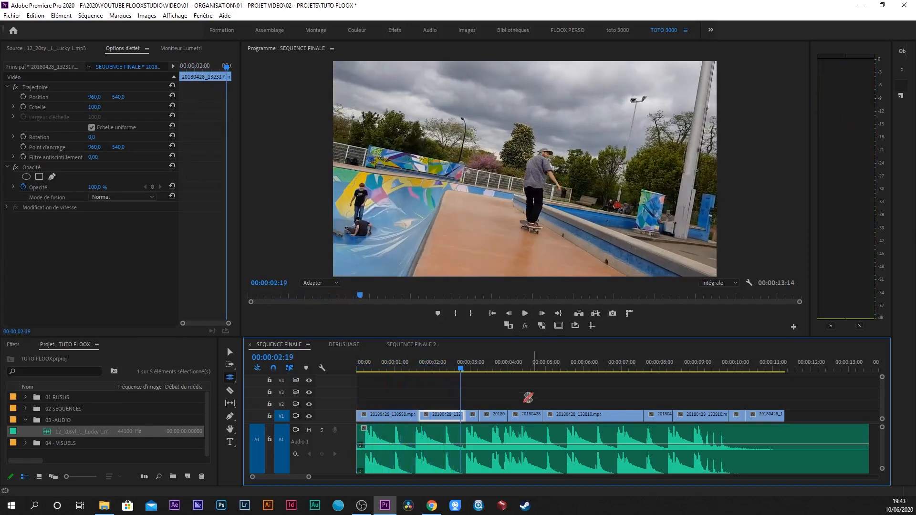
pyautogui.click(393, 367)
pyautogui.press('space')
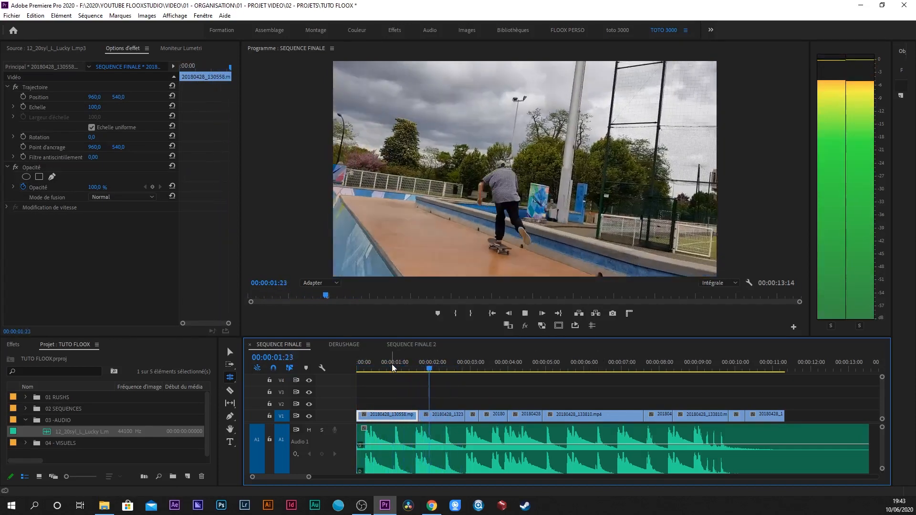
pyautogui.click(372, 366)
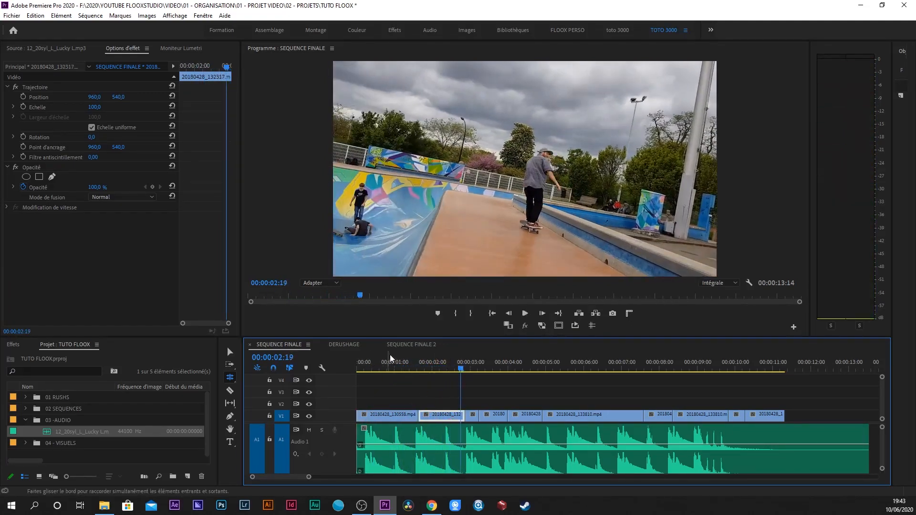
# Step: Replay the transition between the first two clips from just before the cut and from the sequence start to judge its timing
pyautogui.moveTo(389, 367)
pyautogui.mouseDown()
pyautogui.moveTo(420, 365)
pyautogui.moveTo(400, 367)
pyautogui.mouseUp()
pyautogui.press('space')
pyautogui.click(394, 366)
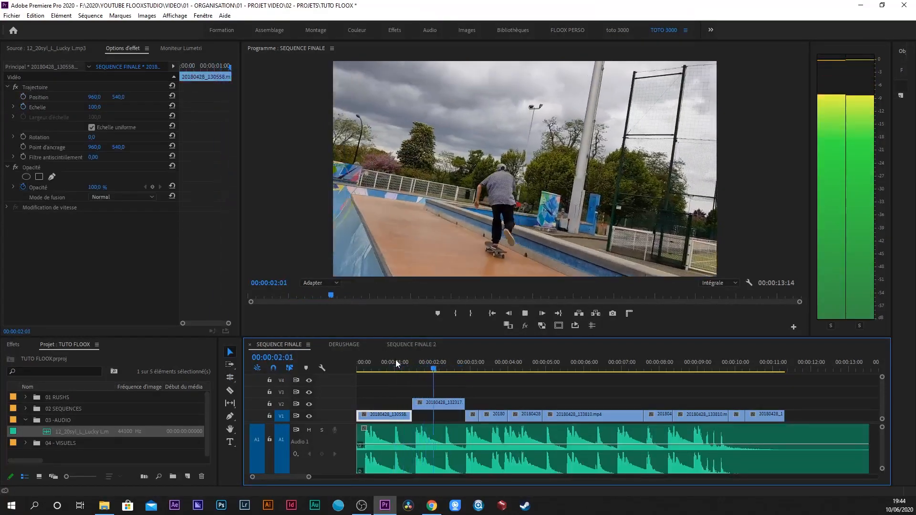
pyautogui.press('space')
pyautogui.click(389, 365)
pyautogui.press('space')
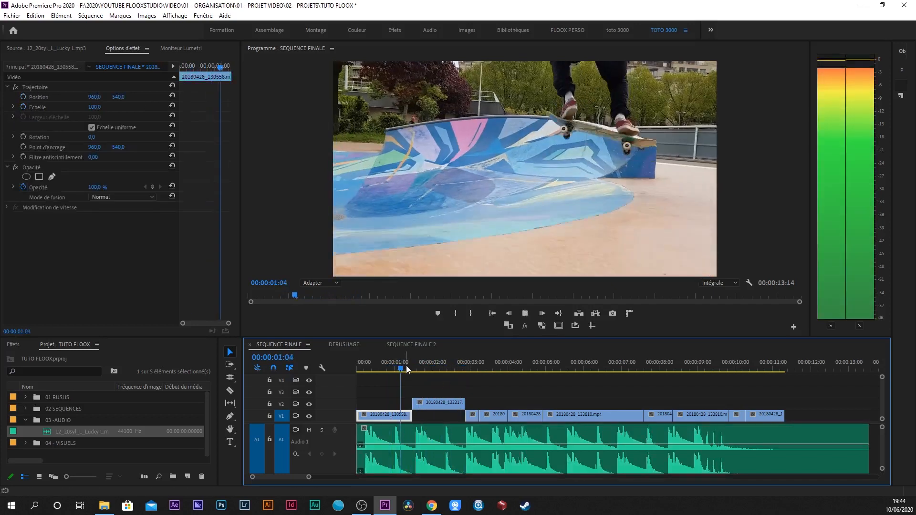
pyautogui.press('space')
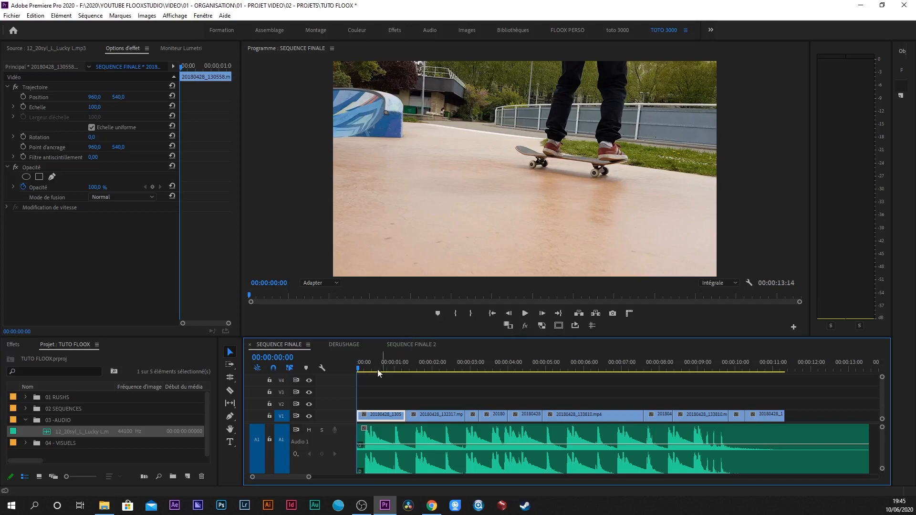
pyautogui.press('space')
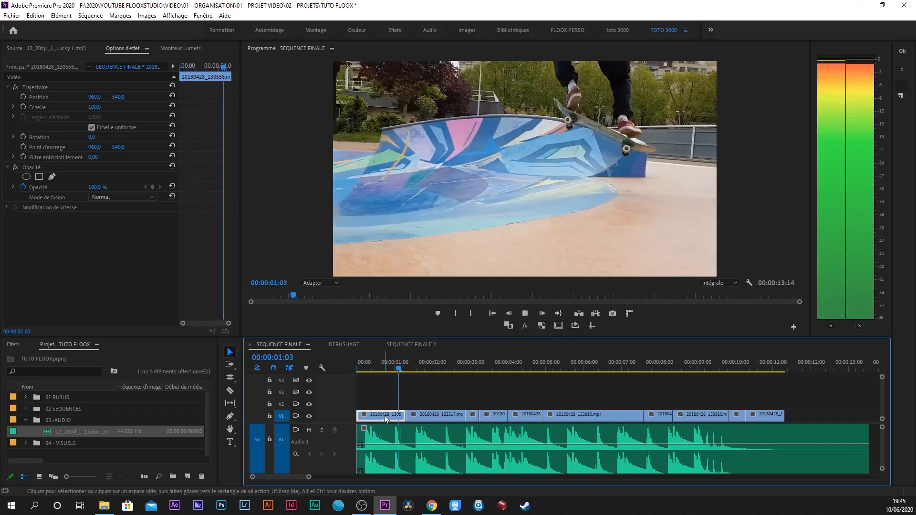
pyautogui.press('space')
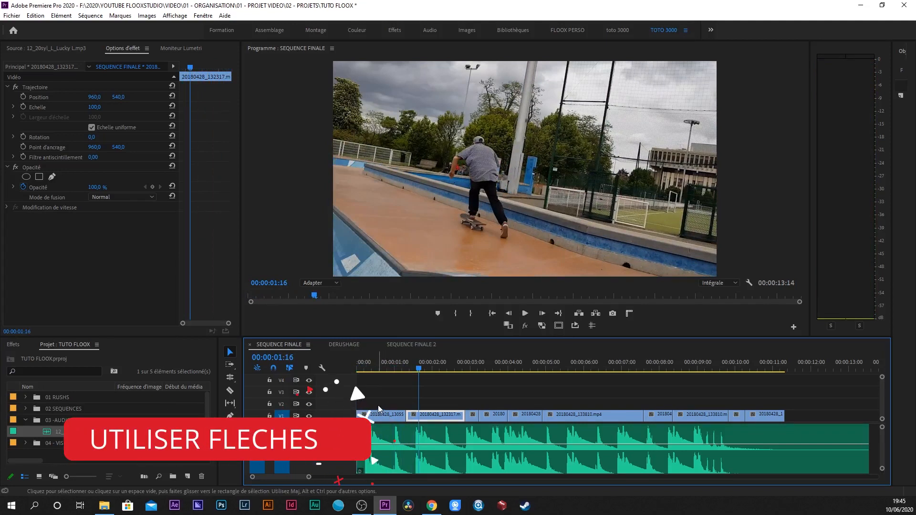
# Step: Step frame by frame through the second V1 clip from 00:00:01:16 to its end to locate the music beats against the picture
pyautogui.press('Right')
pyautogui.press('Right')
pyautogui.press('Right')
pyautogui.press('Right')
pyautogui.press('Right')
pyautogui.press('Right')
pyautogui.press('Right')
pyautogui.press('Right')
pyautogui.press('Right')
pyautogui.press('Right')
pyautogui.press('Right')
pyautogui.press('Right')
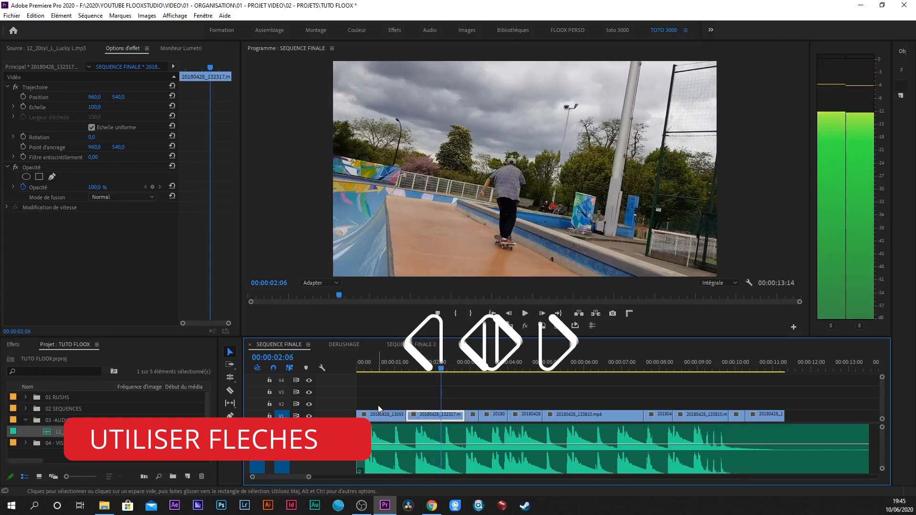
pyautogui.press('Left')
pyautogui.press('Left')
pyautogui.press('Right')
pyautogui.press('Right')
pyautogui.press('Right')
pyautogui.press('Right')
pyautogui.press('Right')
pyautogui.press('Right')
pyautogui.press('Right')
pyautogui.press('Right')
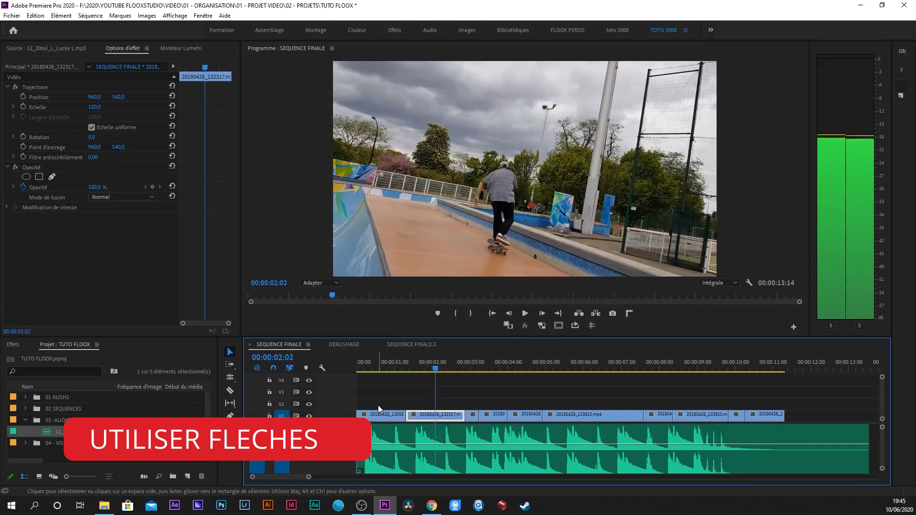
pyautogui.press('Right')
pyautogui.press('Right')
pyautogui.press('Right')
pyautogui.press('Right')
pyautogui.press('Right')
pyautogui.press('Right')
pyautogui.press('Right')
pyautogui.press('Right')
pyautogui.press('Right')
pyautogui.press('Right')
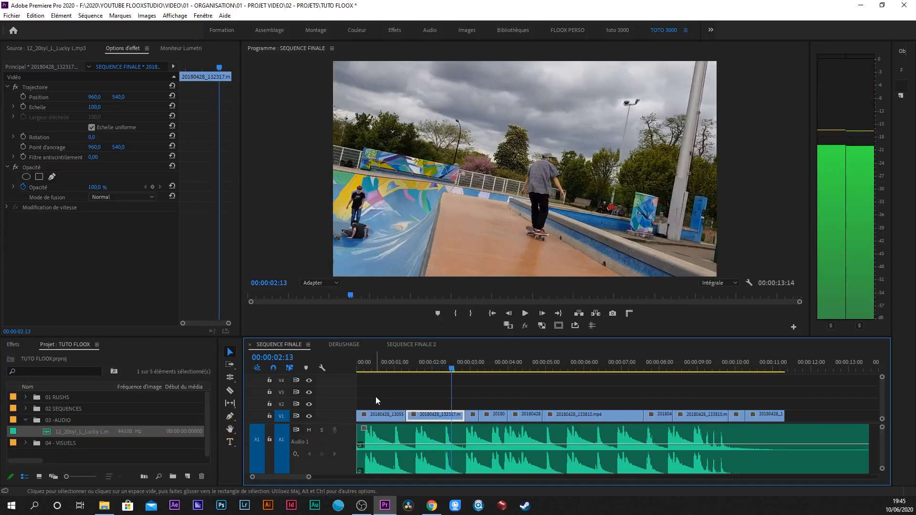
pyautogui.press('Right')
pyautogui.press('Right')
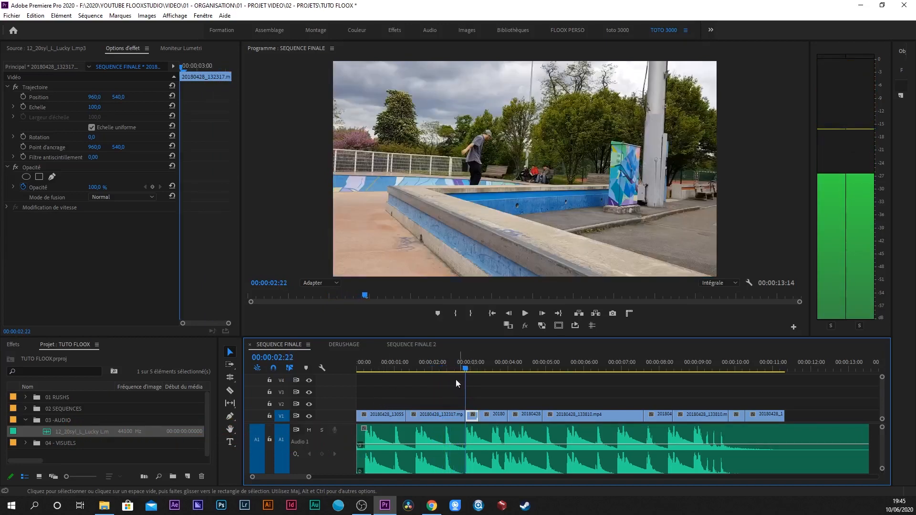
pyautogui.press('Left')
# Step: Play the sequence from its start to review the cuts against the music, and again with the opening fades and closing logo in place
pyautogui.moveTo(398, 364); pyautogui.dragTo(317, 359)
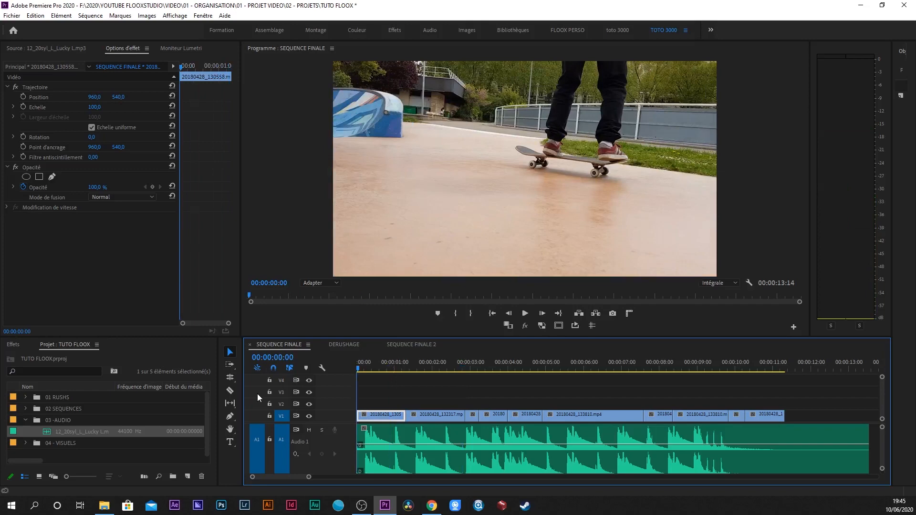
pyautogui.press('space')
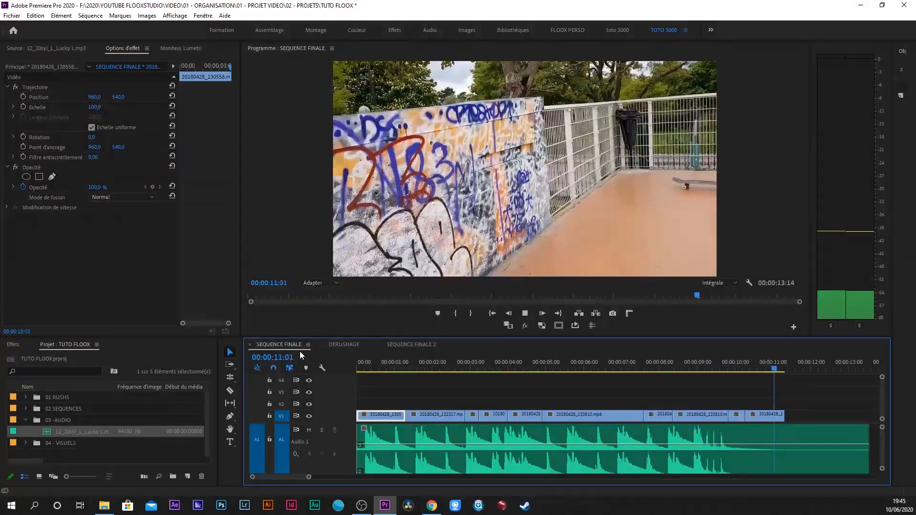
pyautogui.click(382, 367)
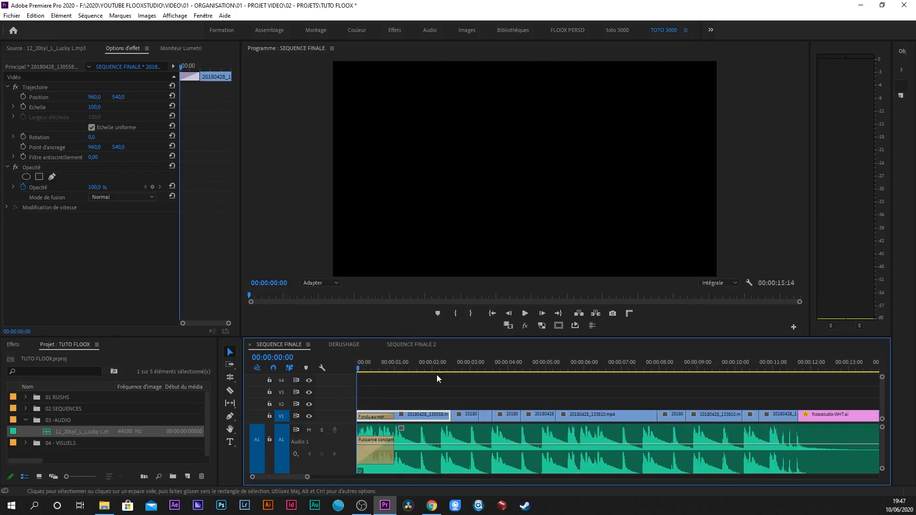
pyautogui.press('space')
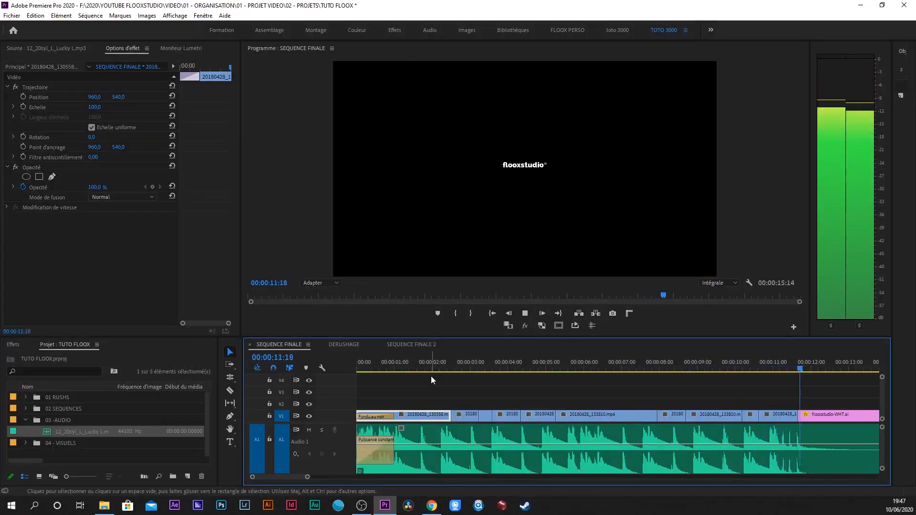
pyautogui.press('space')
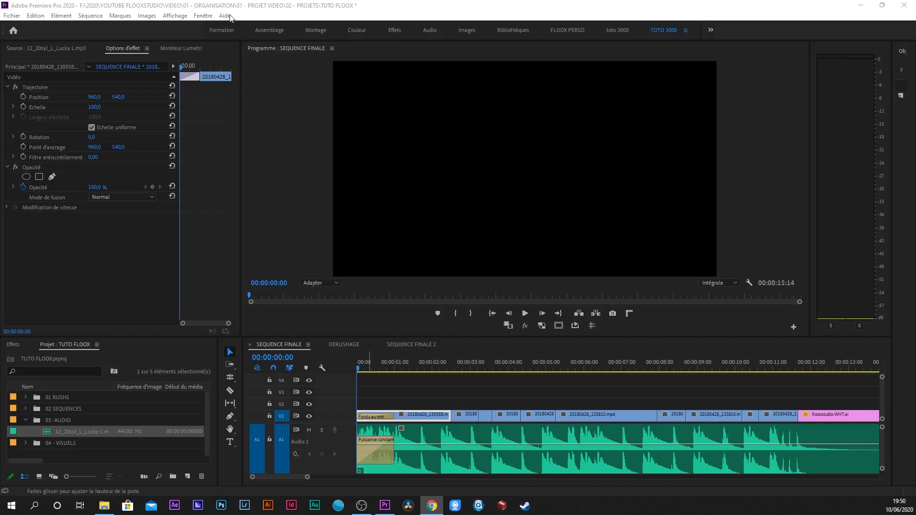
# Step: Bring up the Essential Graphics workspace area and widen it enough to show its contents
pyautogui.click(205, 17)
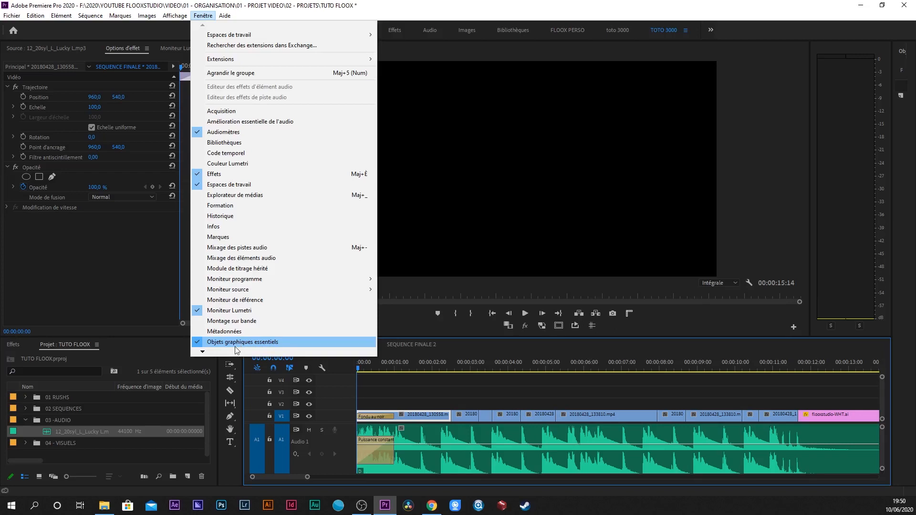
pyautogui.click(892, 152)
pyautogui.moveTo(892, 151); pyautogui.dragTo(669, 149)
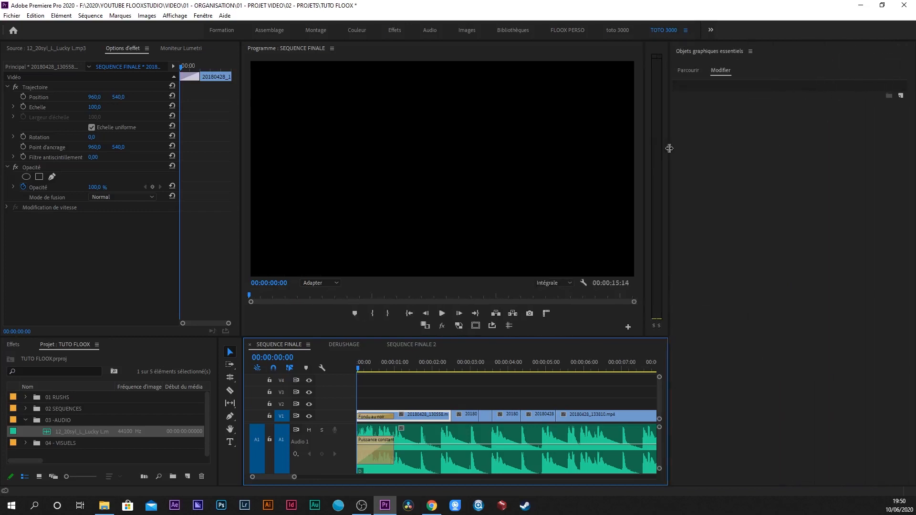
# Step: Browse the graphics templates and place the "Légende d'image en gras" title on V2 at the start of the sequence
pyautogui.click(693, 73)
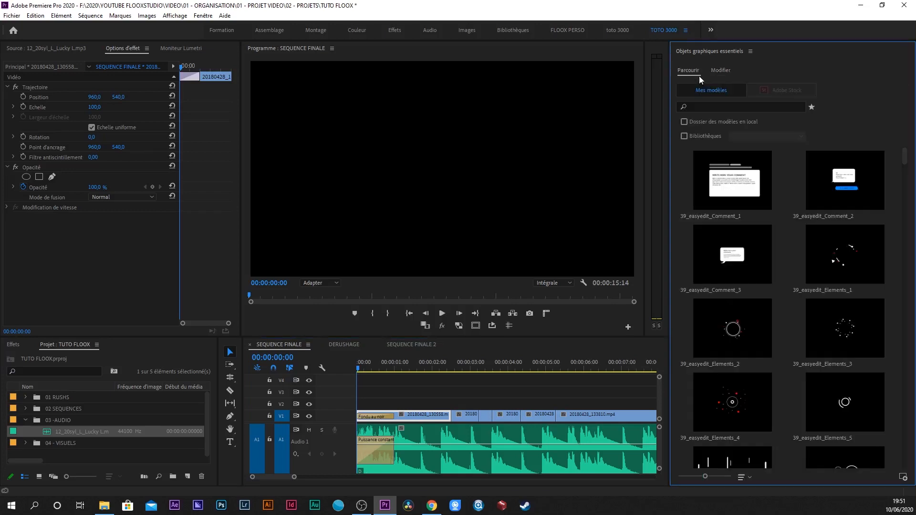
pyautogui.scroll(-5, 773, 165)
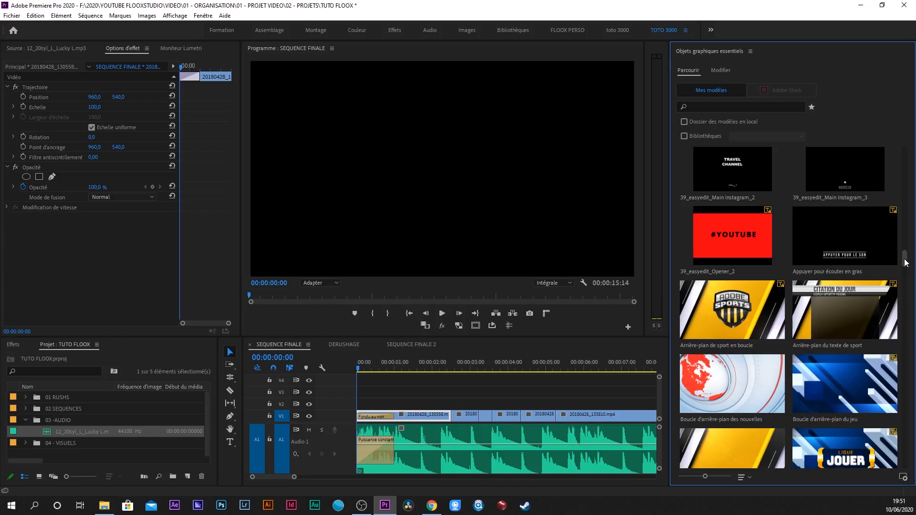
pyautogui.moveTo(905, 261); pyautogui.dragTo(911, 421)
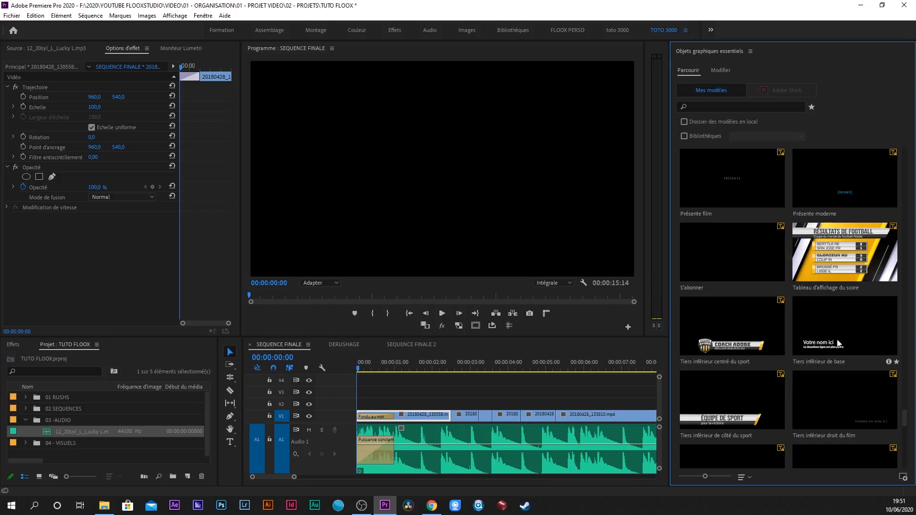
pyautogui.scroll(6, 840, 338)
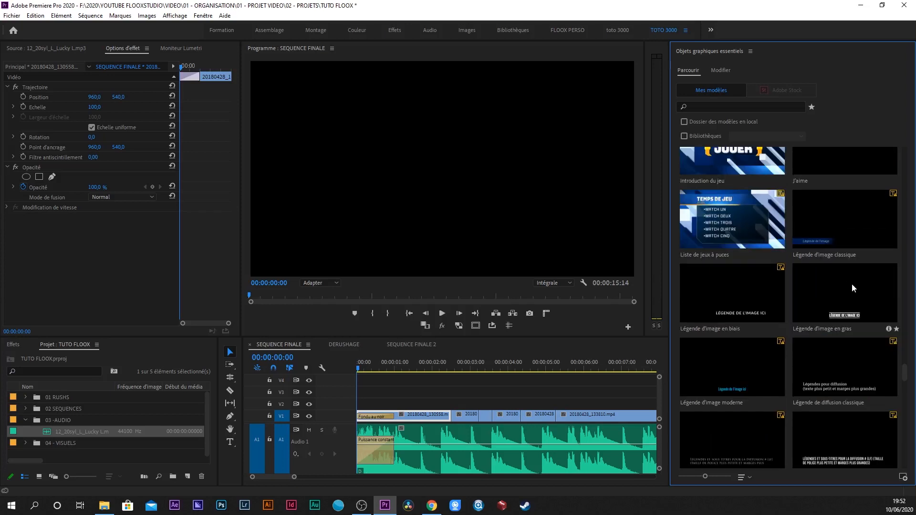
pyautogui.moveTo(856, 288); pyautogui.dragTo(390, 409)
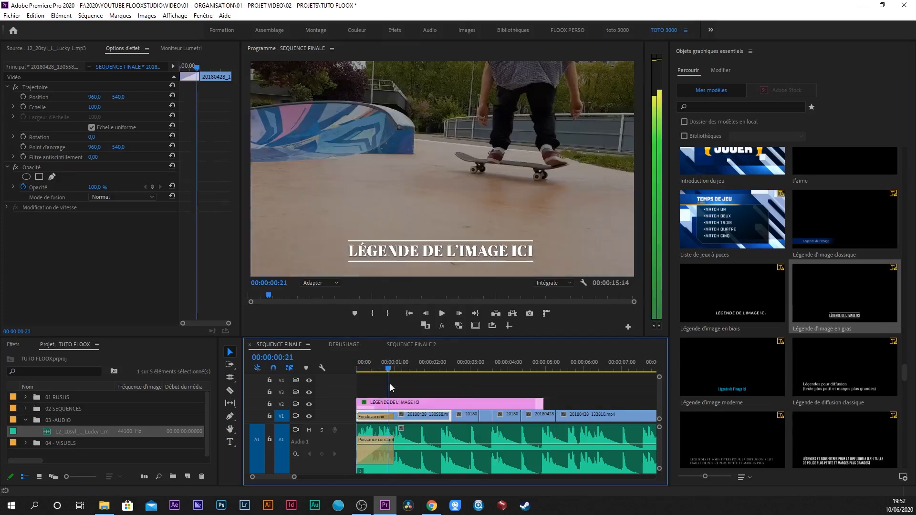
# Step: At 00:00:00:12, replace the V2 title's placeholder text with the skater's name followed by "SKATE IN PARIS", using the Text tool
pyautogui.moveTo(390, 383)
pyautogui.mouseDown()
pyautogui.moveTo(404, 385)
pyautogui.moveTo(341, 372)
pyautogui.moveTo(373, 380)
pyautogui.mouseUp()
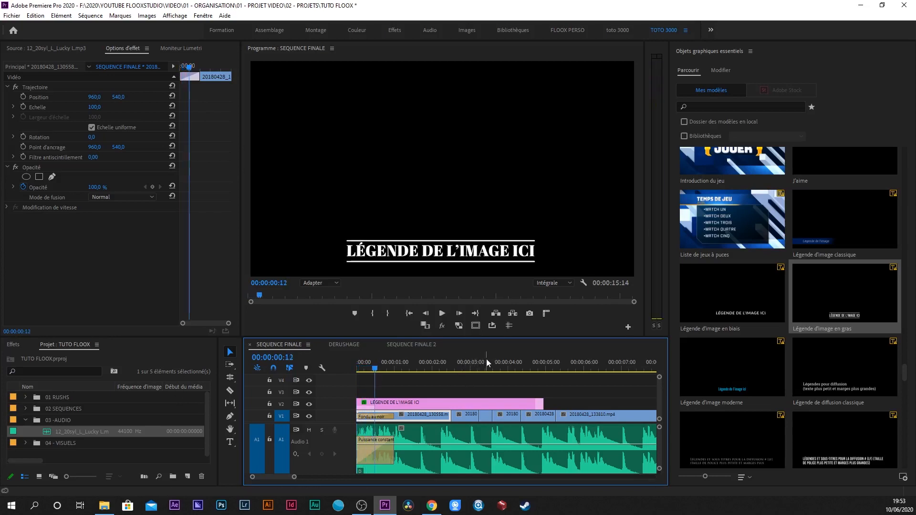
pyautogui.click(417, 402)
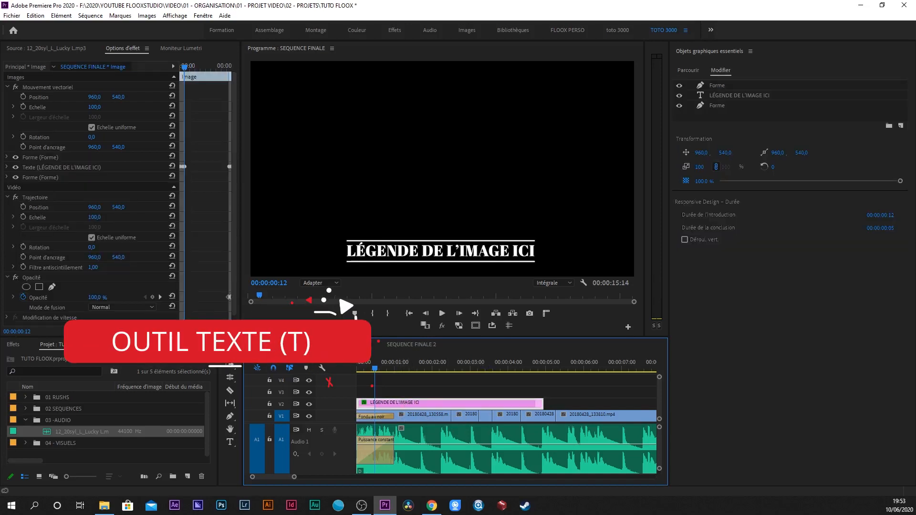
pyautogui.click(230, 443)
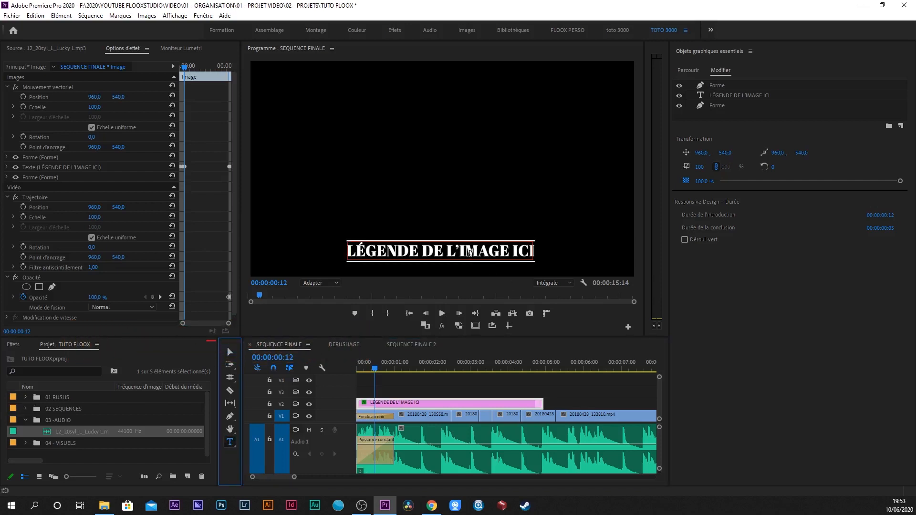
pyautogui.click(353, 252)
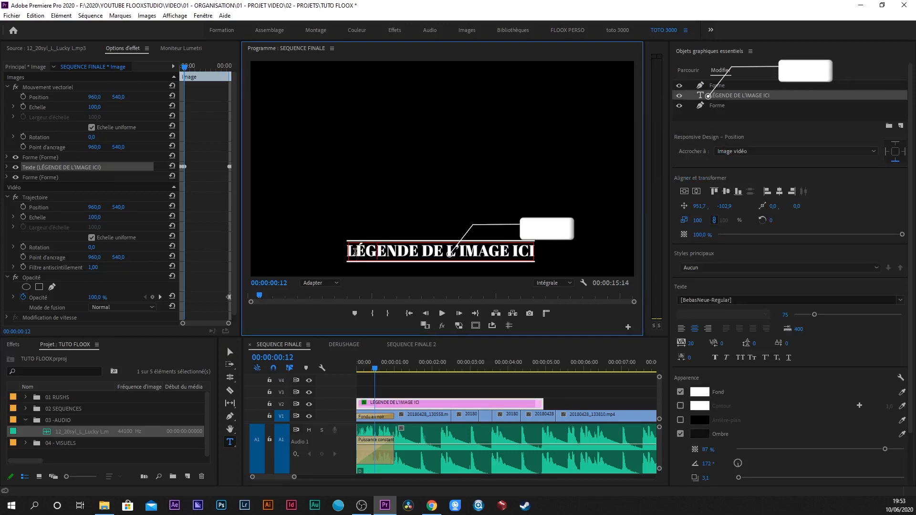
pyautogui.moveTo(349, 251); pyautogui.dragTo(457, 257)
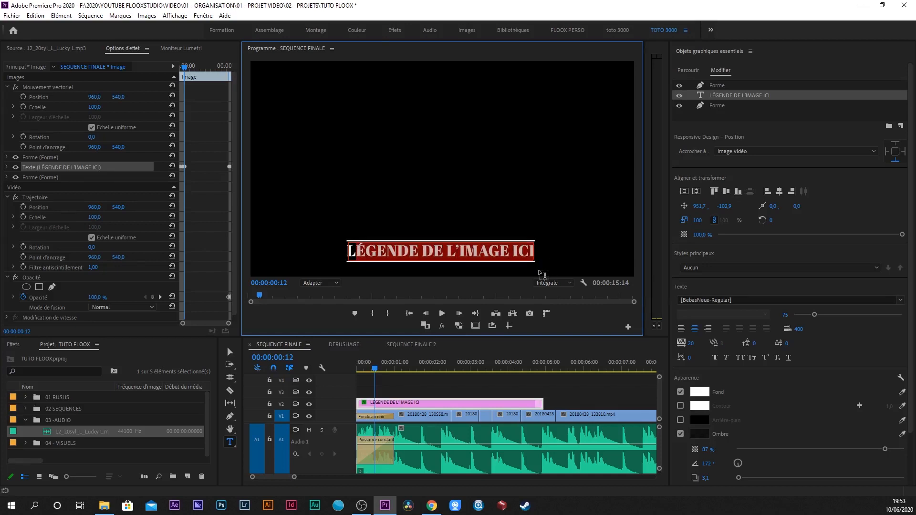
pyautogui.hotkey('ctrl', 'a')
pyautogui.press('BackSpace')
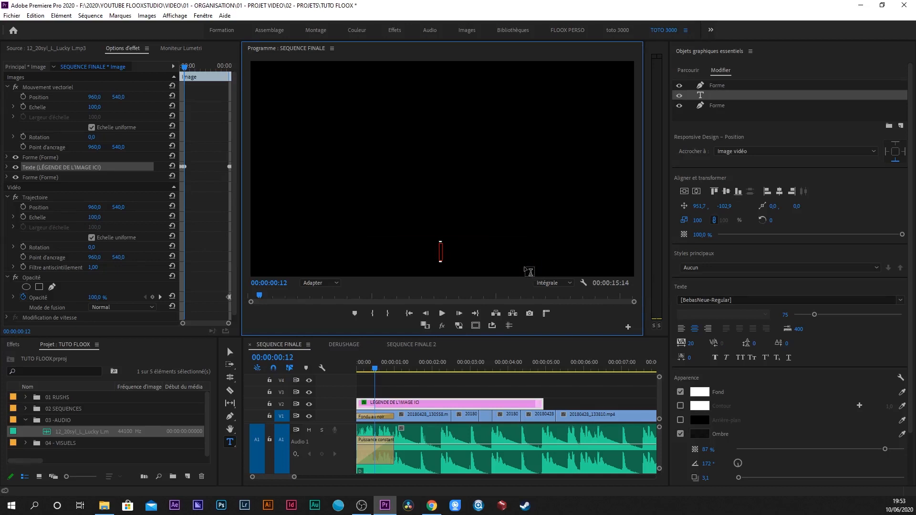
pyautogui.write('WILS')
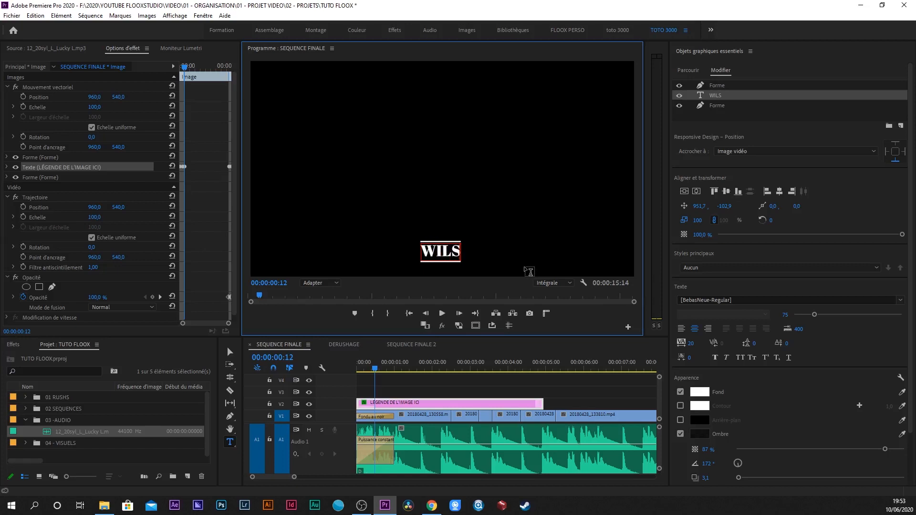
pyautogui.write('KI')
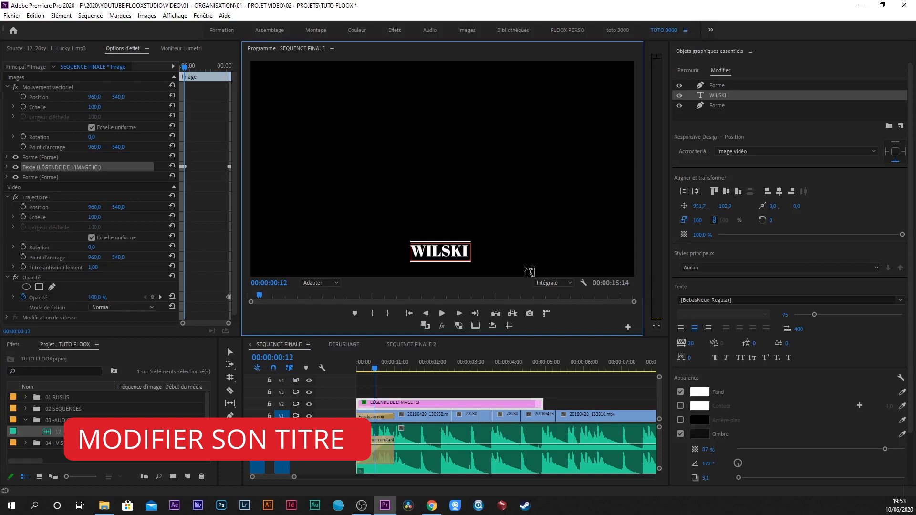
pyautogui.write(' SKA')
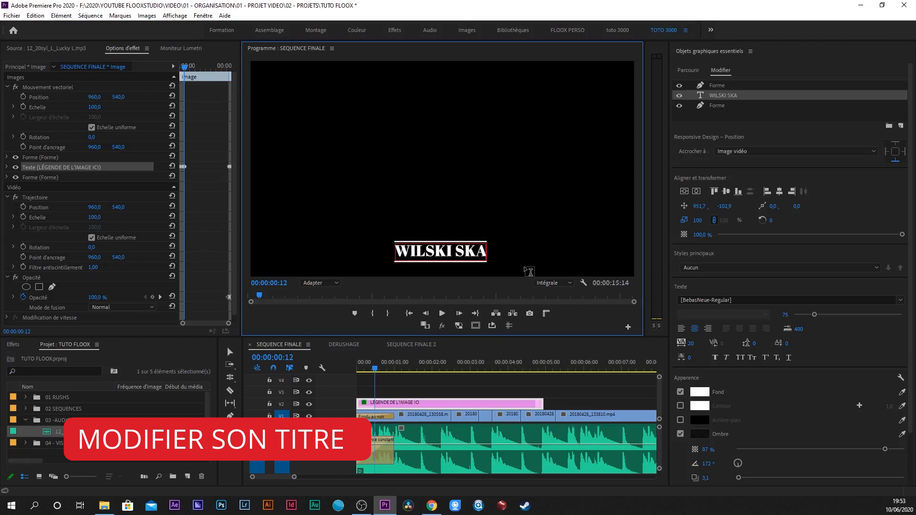
pyautogui.write('TE IN')
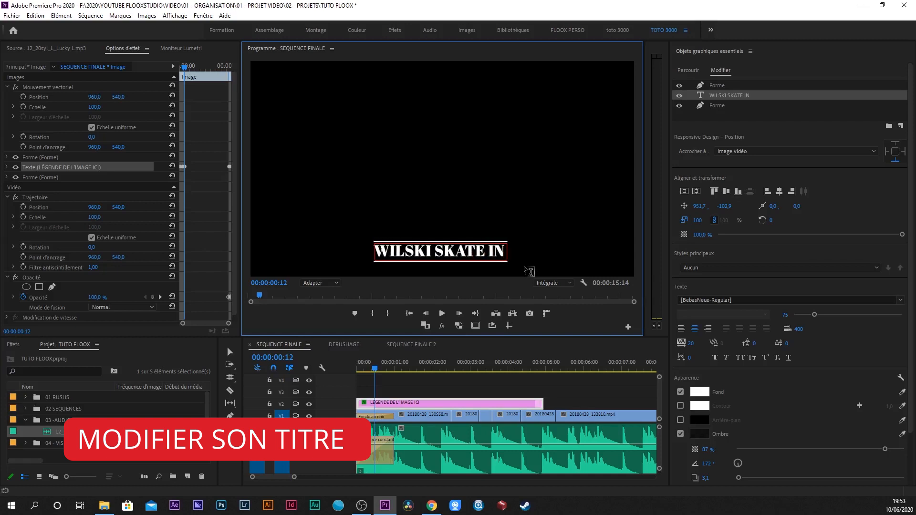
pyautogui.write(' PARIS')
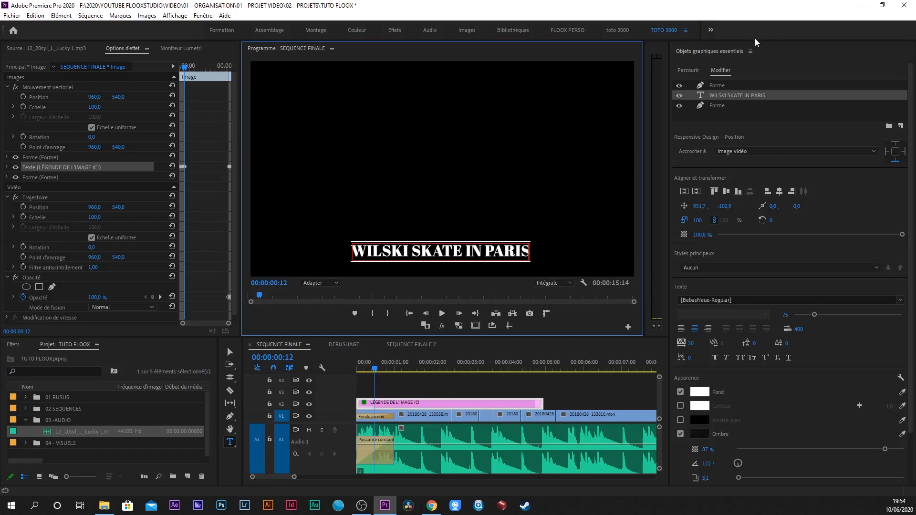
# Step: Examine the properties of the title's text layer and its two shape layers by selecting each one in turn
pyautogui.click(722, 71)
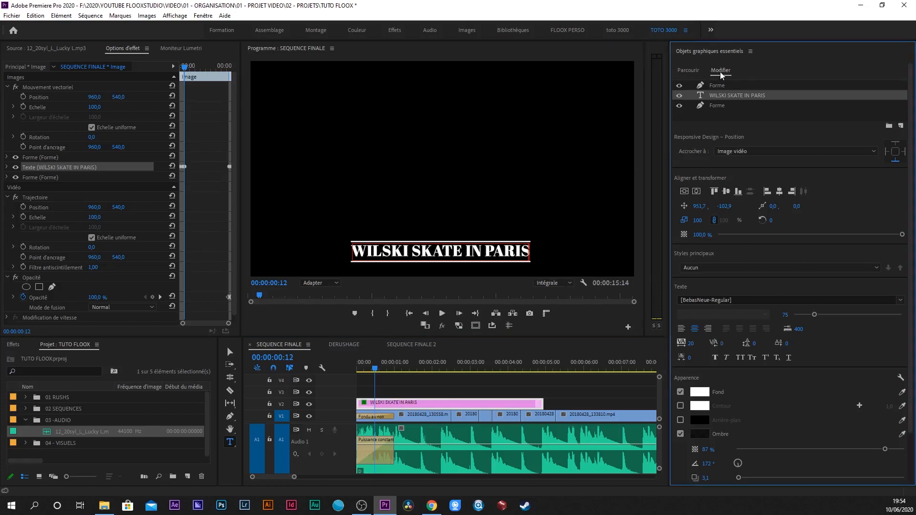
pyautogui.click(721, 84)
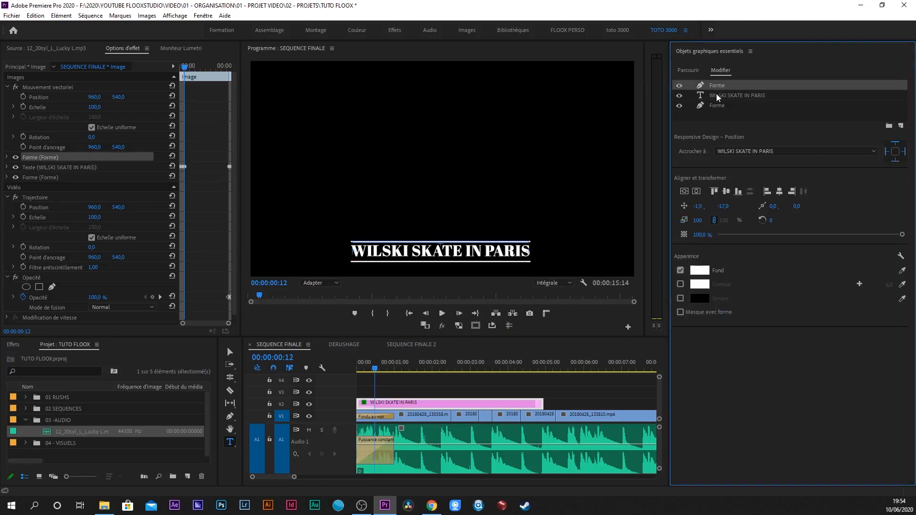
pyautogui.click(717, 94)
pyautogui.click(720, 104)
pyautogui.click(718, 87)
pyautogui.click(721, 96)
pyautogui.click(718, 104)
pyautogui.click(716, 96)
pyautogui.click(717, 86)
pyautogui.click(717, 96)
pyautogui.click(718, 107)
pyautogui.click(717, 94)
pyautogui.click(716, 88)
pyautogui.click(717, 105)
pyautogui.click(716, 95)
pyautogui.click(715, 87)
pyautogui.click(717, 95)
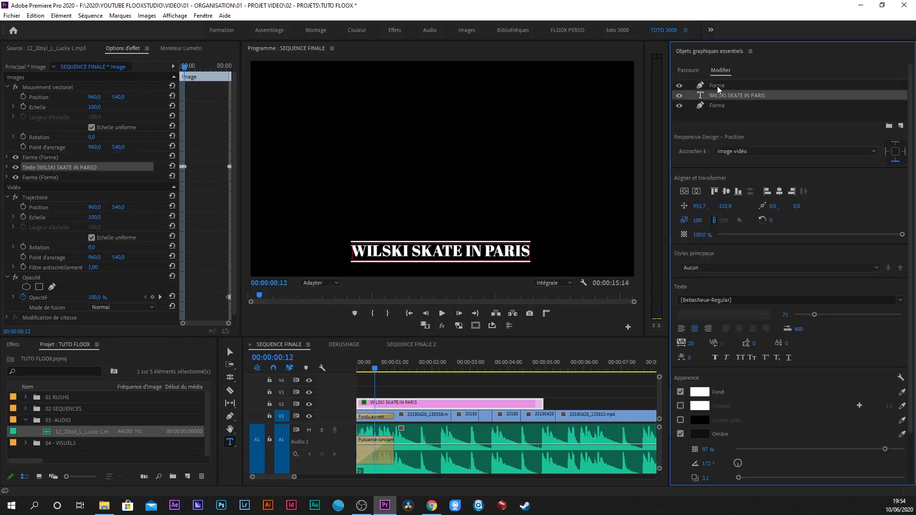
# Step: Hide and show the title's upper line, text and lower line one after another to identify what each layer draws
pyautogui.click(717, 86)
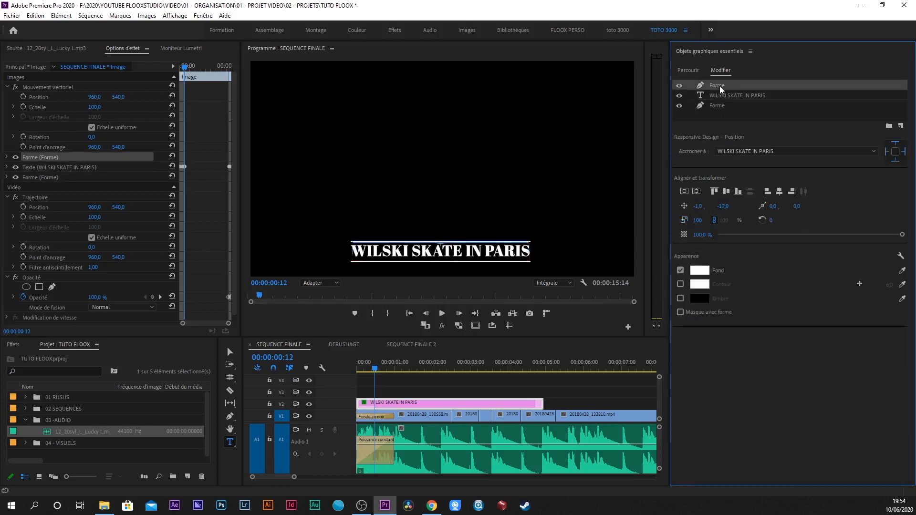
pyautogui.click(679, 86)
pyautogui.click(679, 85)
pyautogui.click(679, 86)
pyautogui.click(679, 86)
pyautogui.click(679, 86)
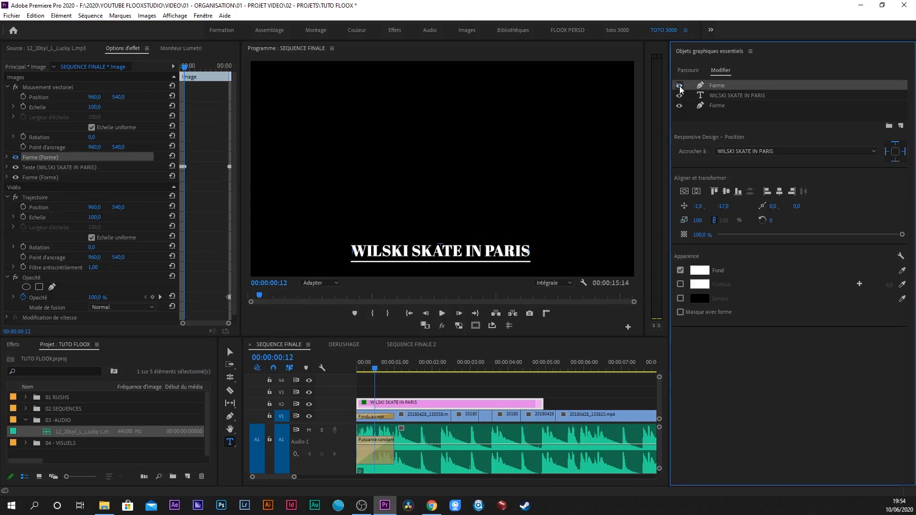
pyautogui.click(679, 86)
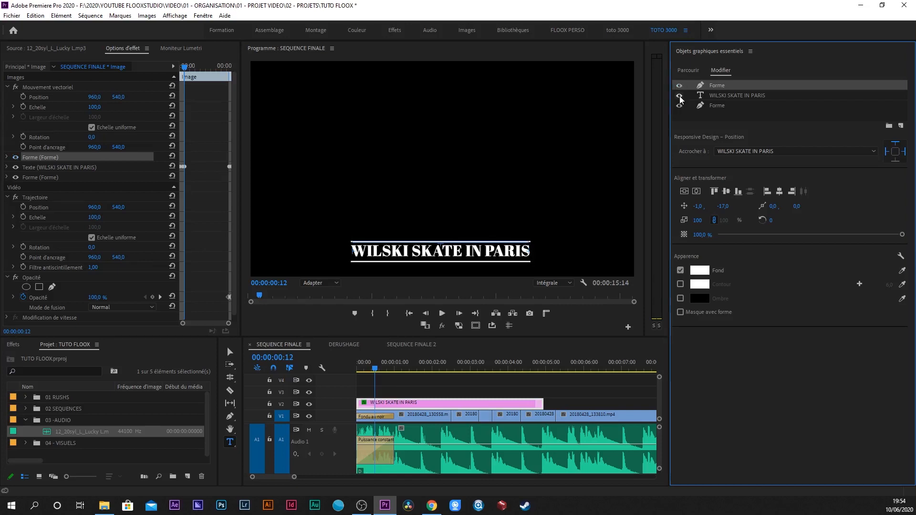
pyautogui.click(679, 96)
pyautogui.click(679, 96)
pyautogui.click(679, 107)
pyautogui.click(679, 107)
pyautogui.click(680, 106)
pyautogui.click(679, 106)
# Step: Compare the text layer's position, font and appearance settings with those of the two line shapes
pyautogui.click(729, 95)
pyautogui.click(723, 86)
pyautogui.click(715, 104)
pyautogui.click(720, 94)
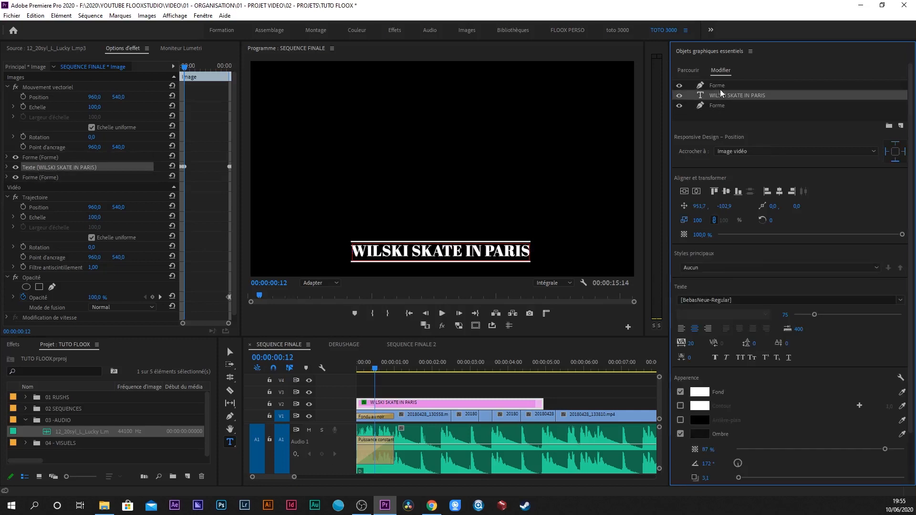
pyautogui.click(721, 86)
pyautogui.click(723, 95)
pyautogui.click(722, 106)
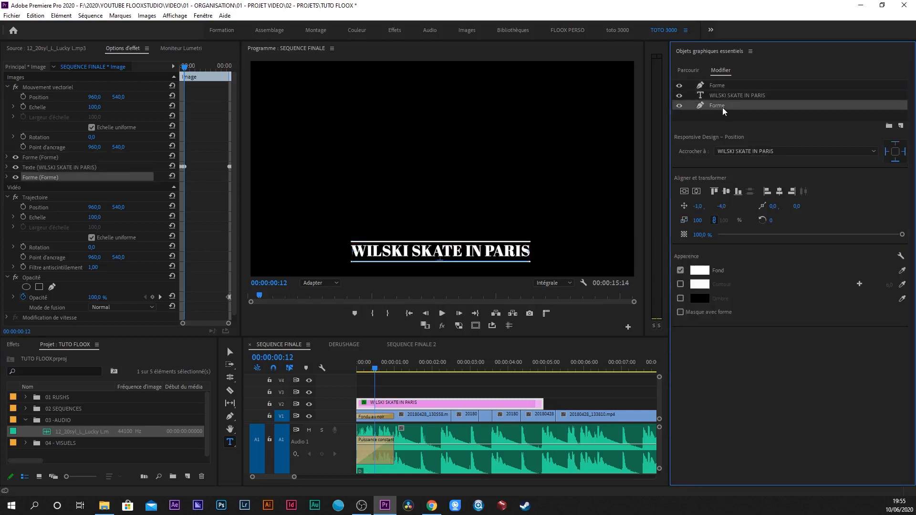
pyautogui.click(901, 127)
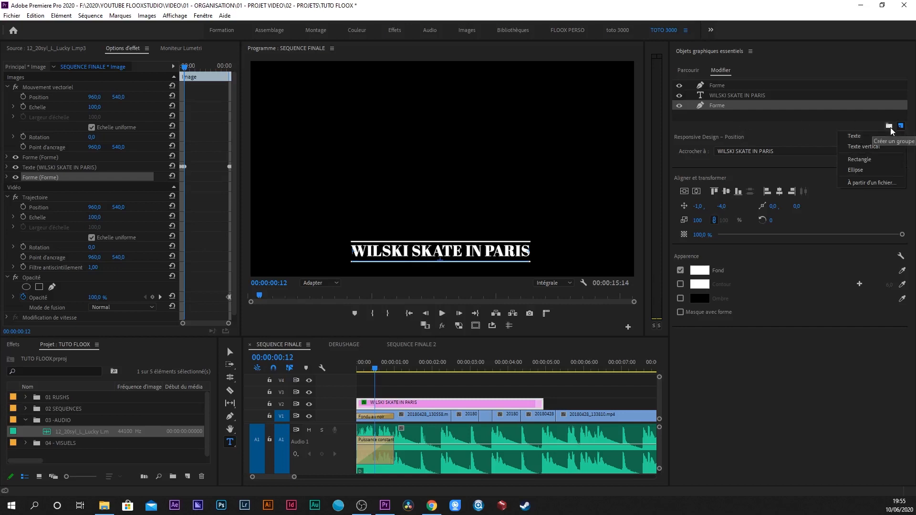
pyautogui.click(779, 125)
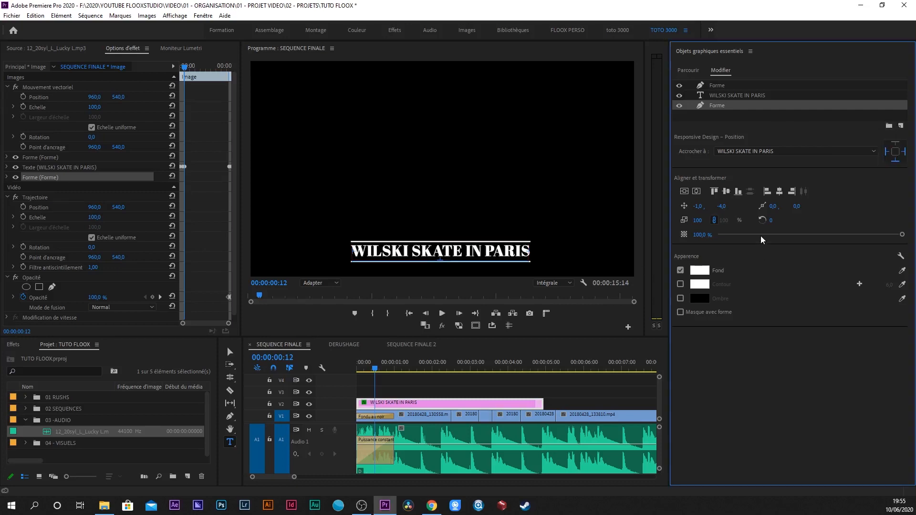
# Step: Set the title text layer's font to Uni Sans Thin CAPS and widen its tracking to 286
pyautogui.click(737, 95)
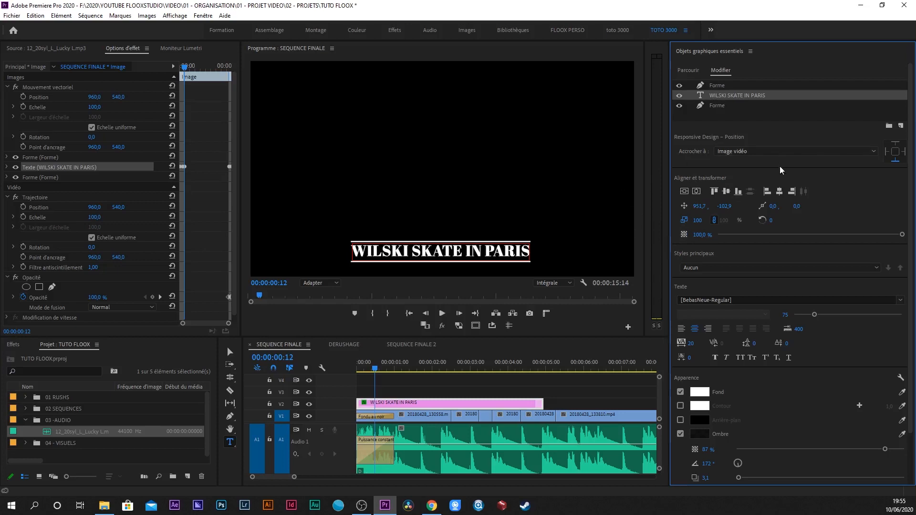
pyautogui.scroll(-1, 777, 169)
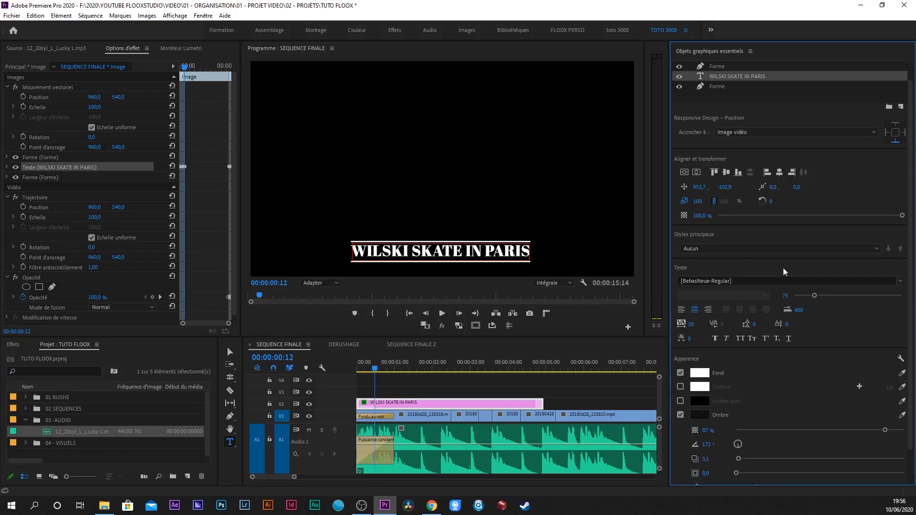
pyautogui.click(899, 281)
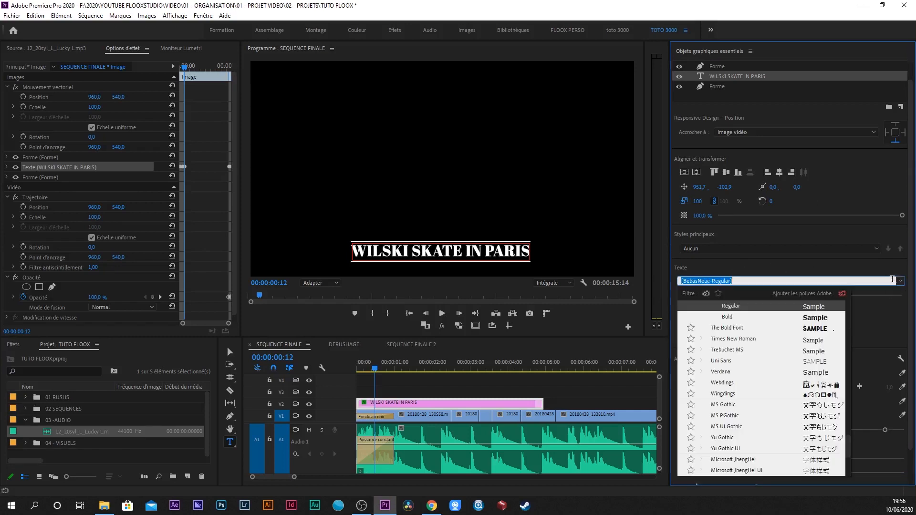
pyautogui.click(721, 361)
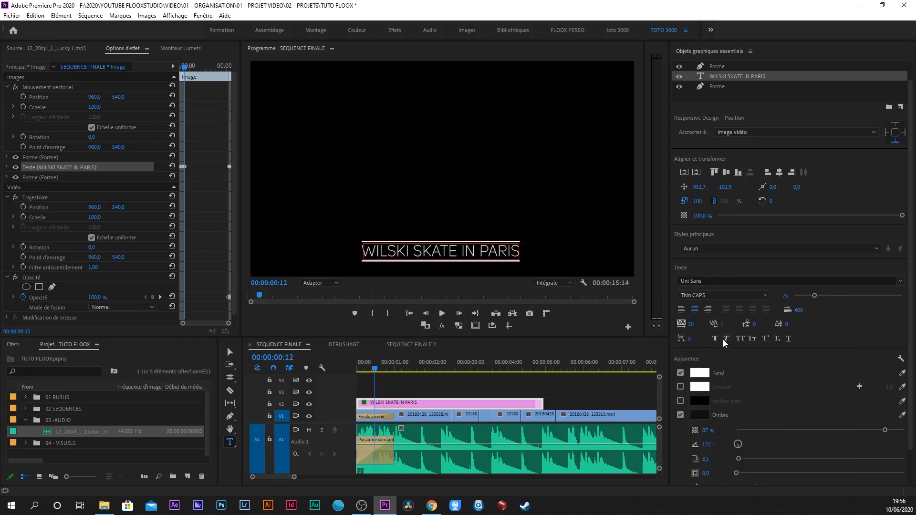
pyautogui.moveTo(690, 325); pyautogui.dragTo(817, 324)
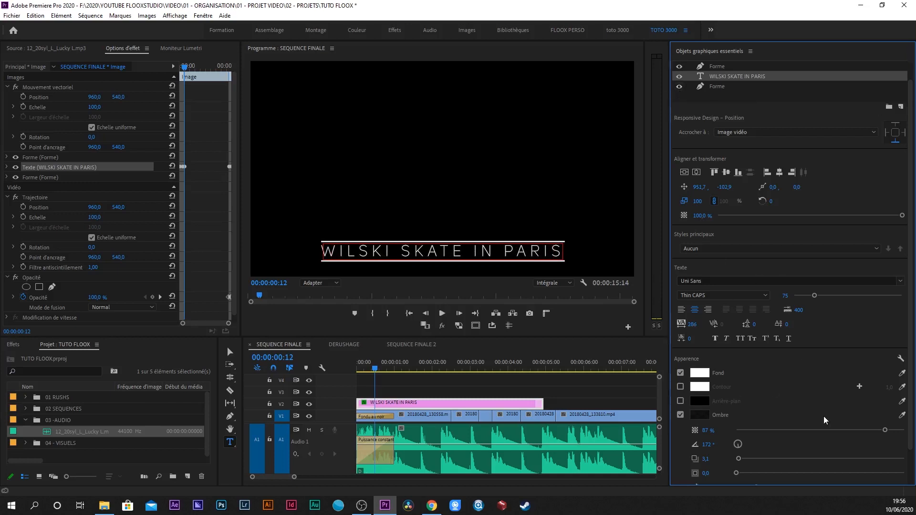
# Step: Change the title text's fill colour to blue (1A64A2)
pyautogui.scroll(-1, 766, 272)
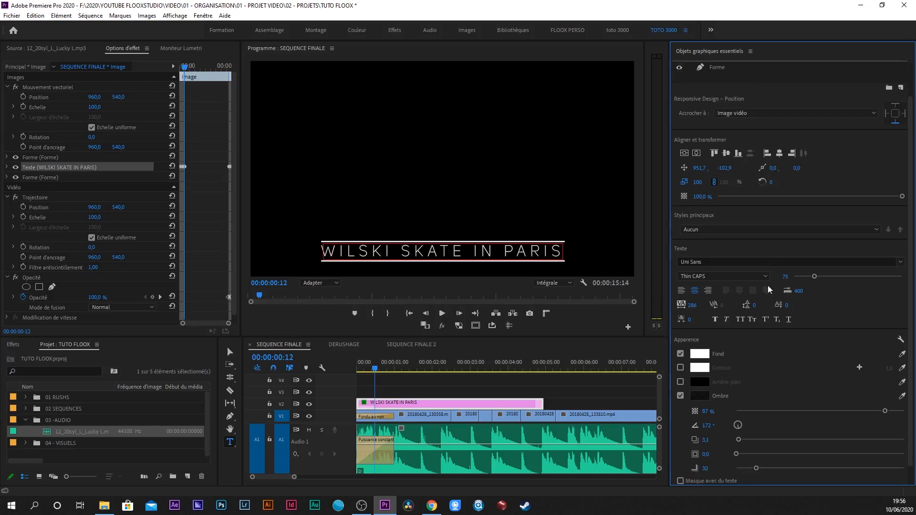
pyautogui.click(705, 358)
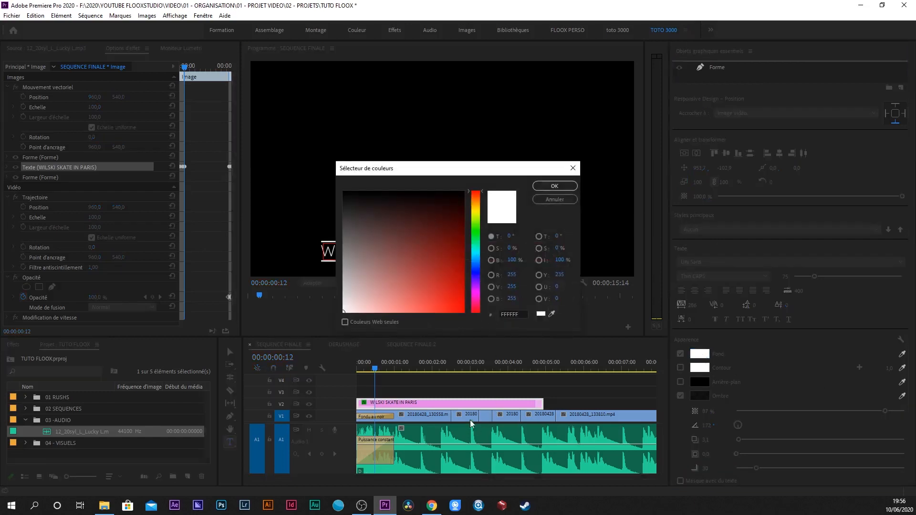
pyautogui.moveTo(472, 245)
pyautogui.mouseDown()
pyautogui.moveTo(481, 261)
pyautogui.moveTo(444, 269)
pyautogui.mouseUp()
pyautogui.click(452, 262)
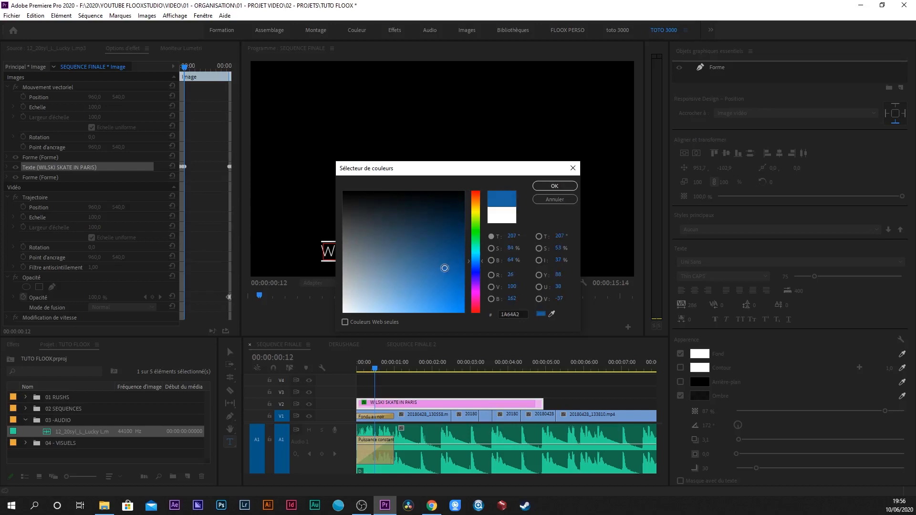
pyautogui.click(559, 188)
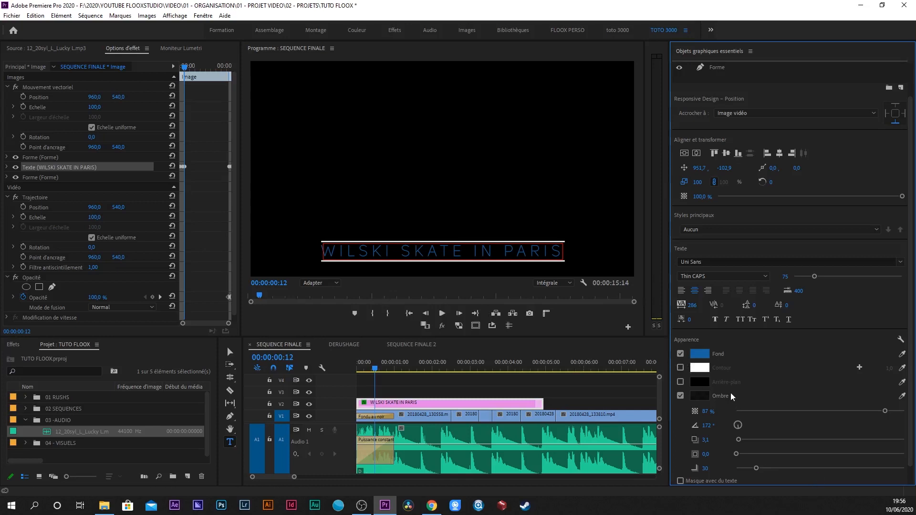
# Step: Try a white contour on the title text and turn it off again
pyautogui.scroll(-1, 730, 371)
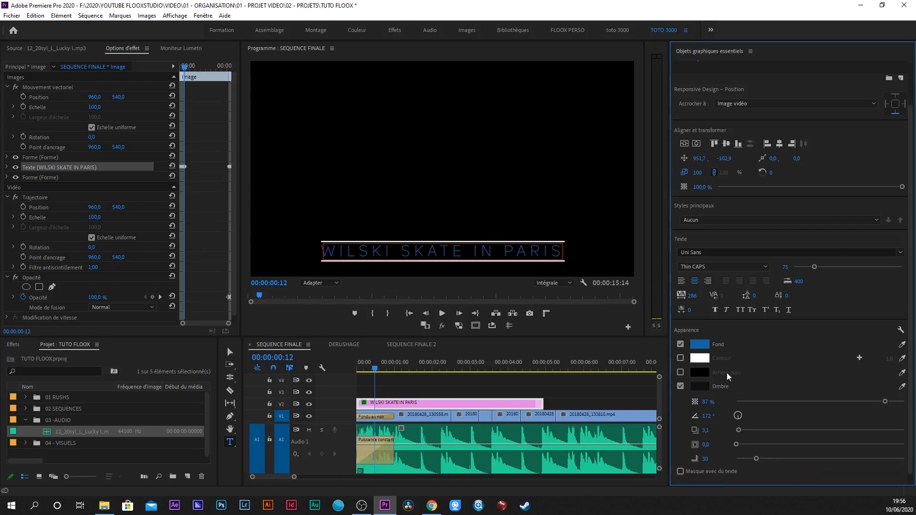
pyautogui.click(681, 358)
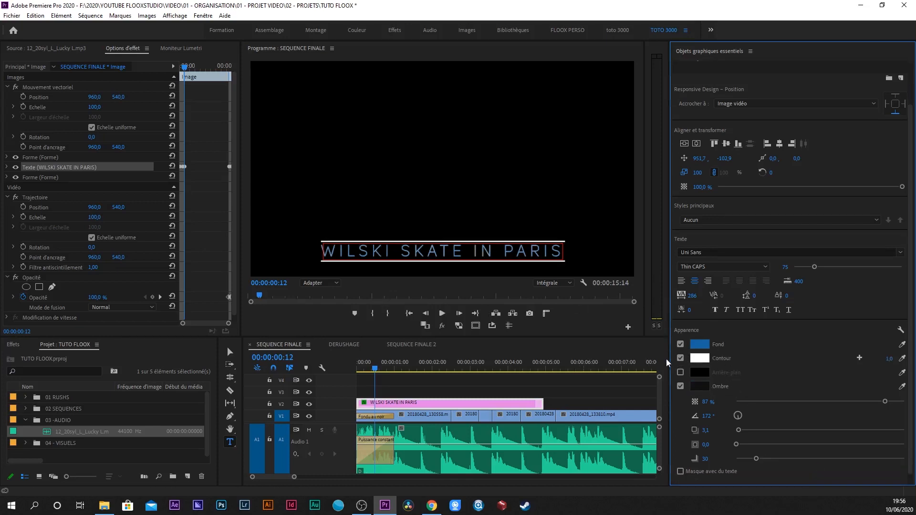
pyautogui.click(681, 357)
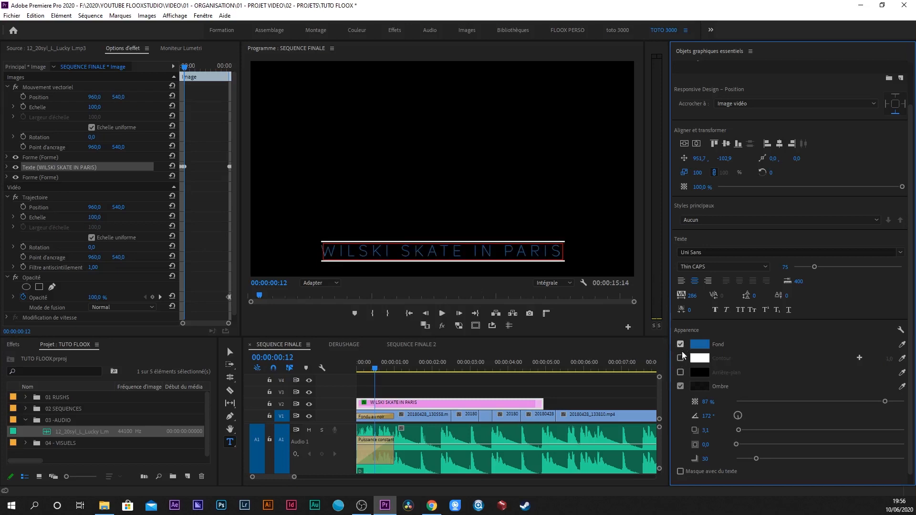
# Step: Set the title text's fill colour to near-white (F6FAFE)
pyautogui.click(704, 351)
pyautogui.click(343, 311)
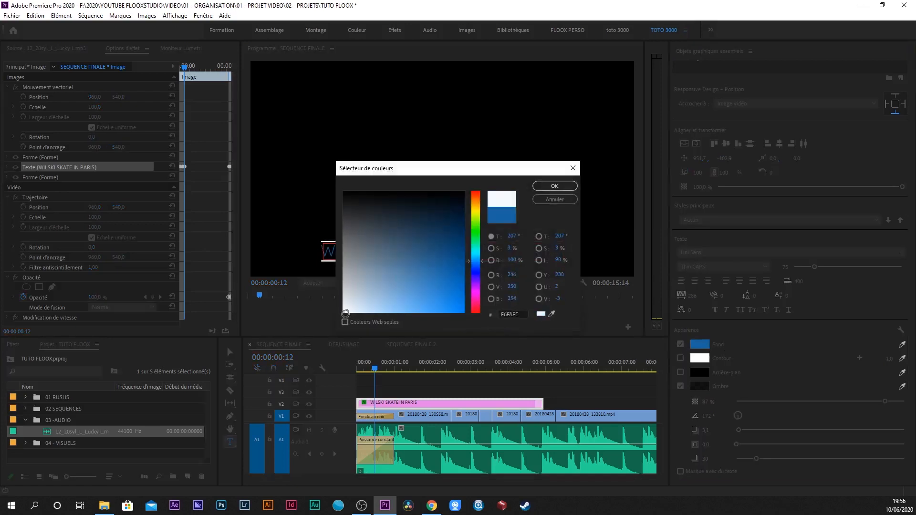
pyautogui.click(555, 186)
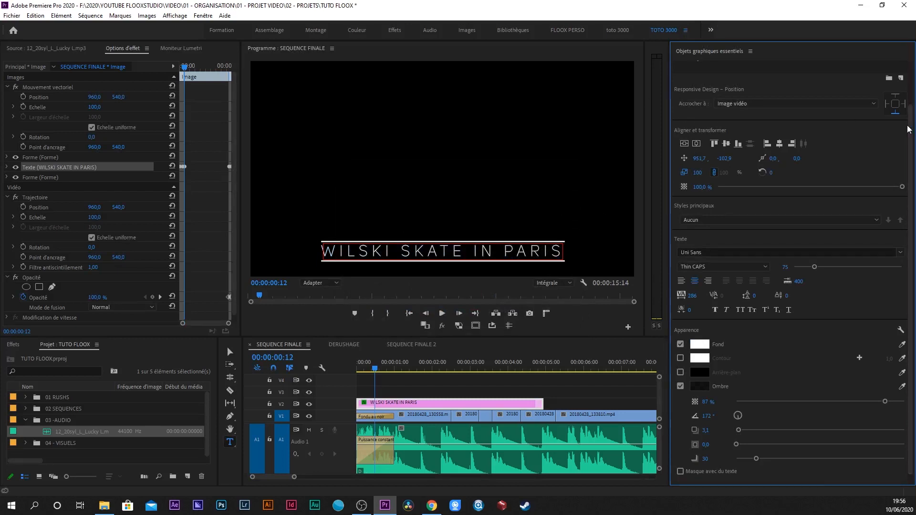
# Step: Hide the title's lower and upper line shapes
pyautogui.scroll(2, 911, 128)
pyautogui.click(679, 106)
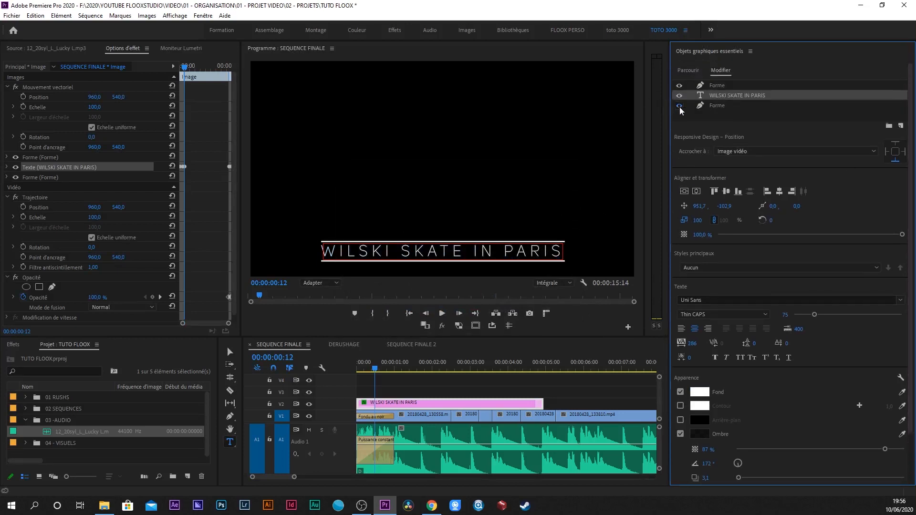
pyautogui.click(679, 86)
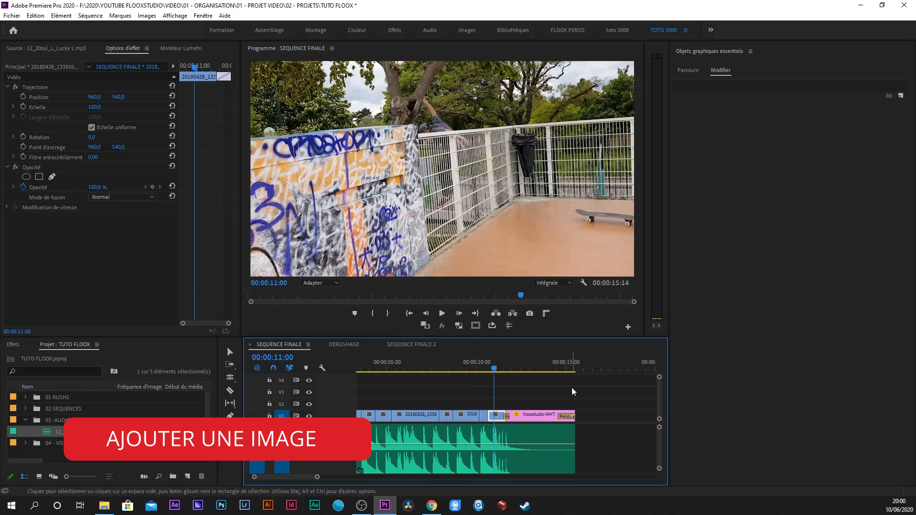
# Step: Play the sequence from 00:00:11:00 to review the closing logo
pyautogui.press('space')
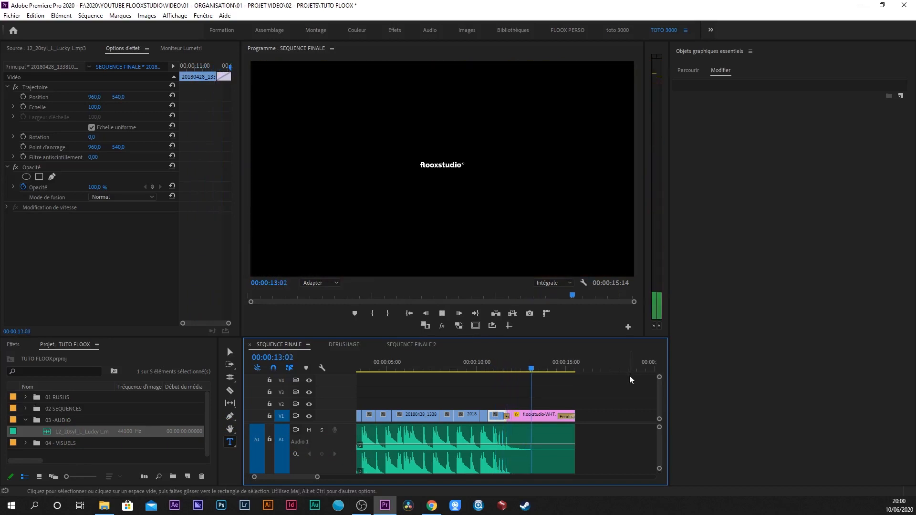
pyautogui.press('space')
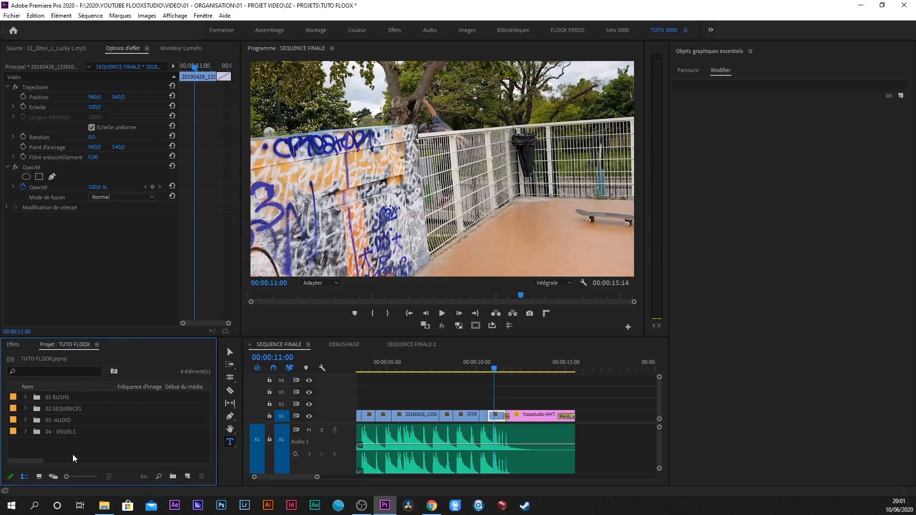
# Step: Place the flooxstudio-WHT-1 image from the LOGO bin in 04 - VISUELS on V2, at the start of the closing logo clip
pyautogui.click(26, 432)
pyautogui.click(34, 417)
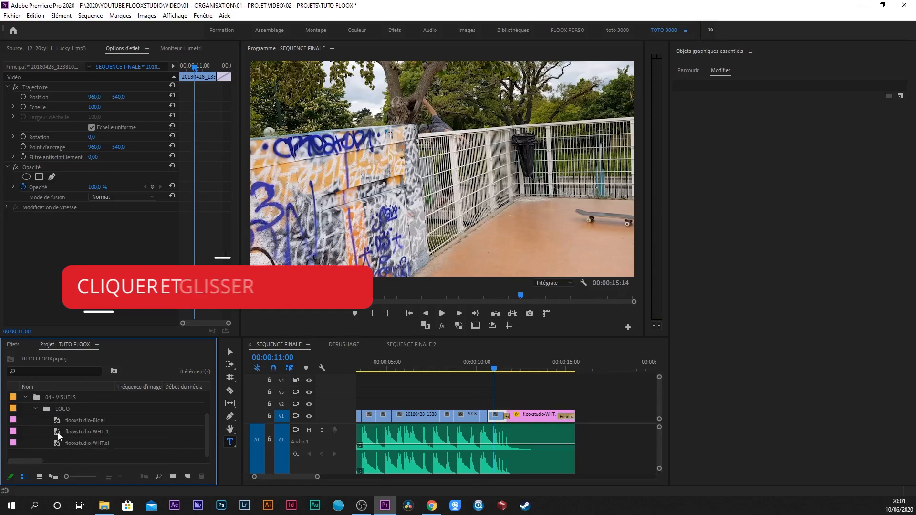
pyautogui.click(79, 420)
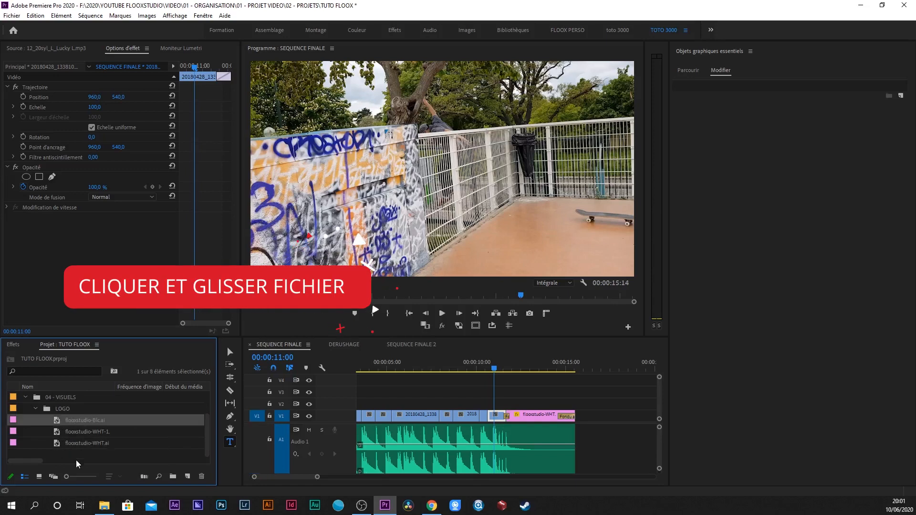
pyautogui.moveTo(77, 431); pyautogui.dragTo(508, 410)
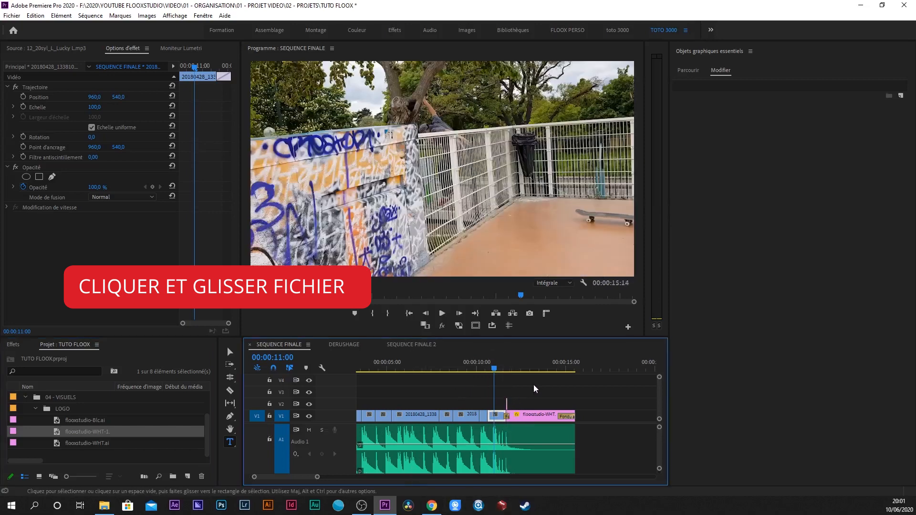
# Step: Hide video track V1 and set the playhead at 00:00:11:18 on the new V2 logo clip
pyautogui.click(507, 368)
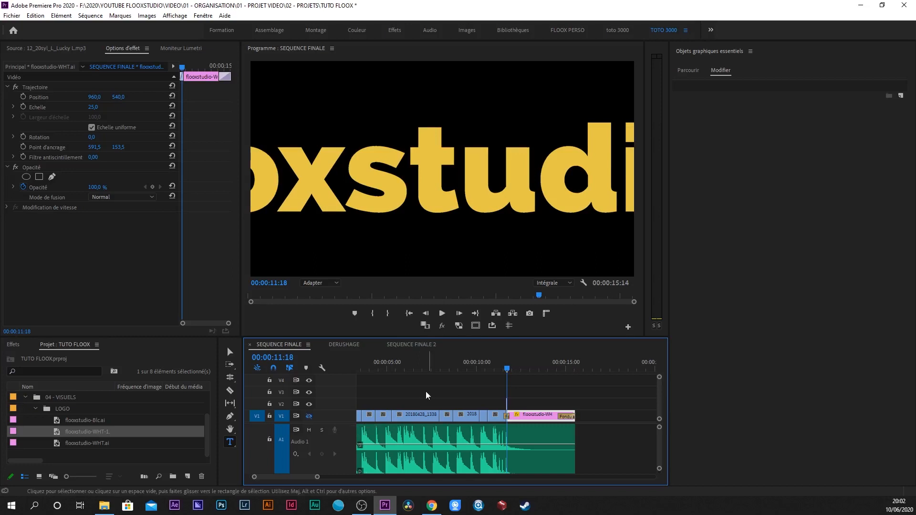
pyautogui.click(309, 416)
pyautogui.moveTo(507, 368); pyautogui.dragTo(527, 376)
pyautogui.click(309, 417)
pyautogui.click(309, 417)
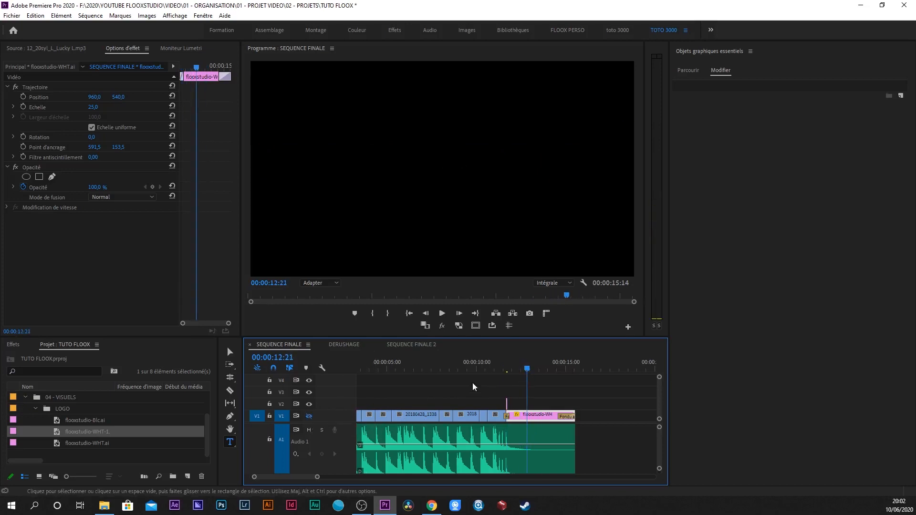
pyautogui.click(507, 368)
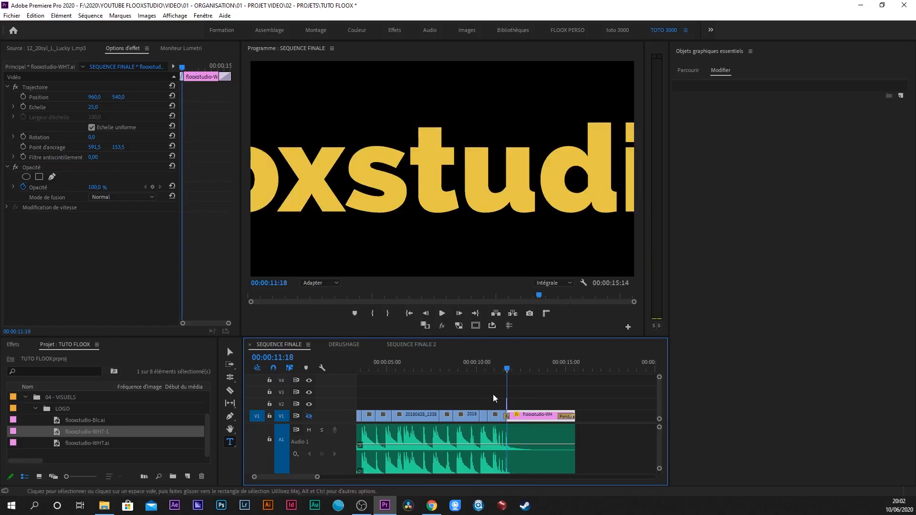
# Step: Select the short flooxstudio-WHT-1 clip on V2 and show its effect settings
pyautogui.press('=')
pyautogui.press('=')
pyautogui.press('=')
pyautogui.press('=')
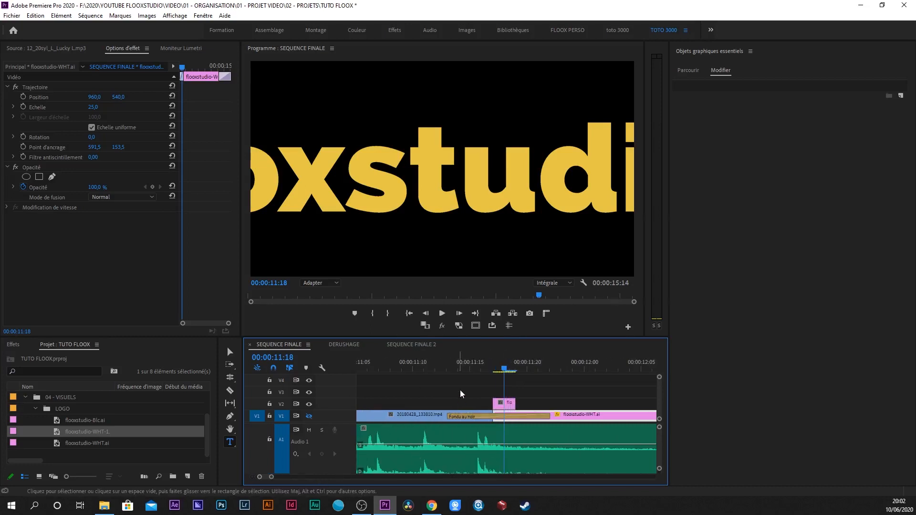
pyautogui.click(509, 405)
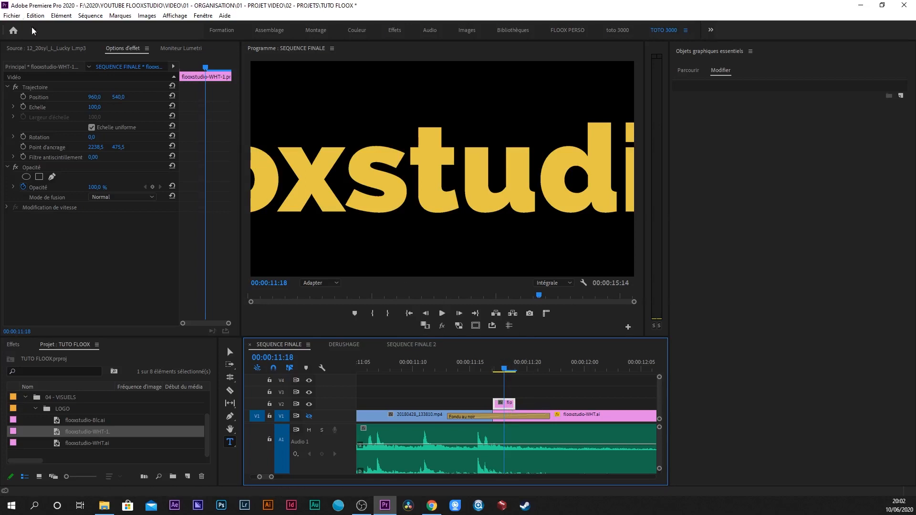
pyautogui.click(133, 51)
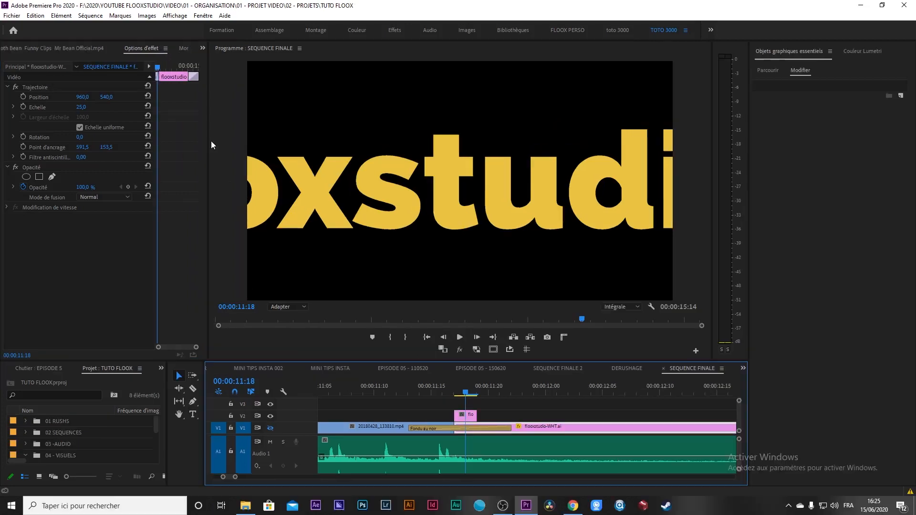
# Step: Set the V2 logo clip's position to 1627, 378 and its scale to 20
pyautogui.click(466, 418)
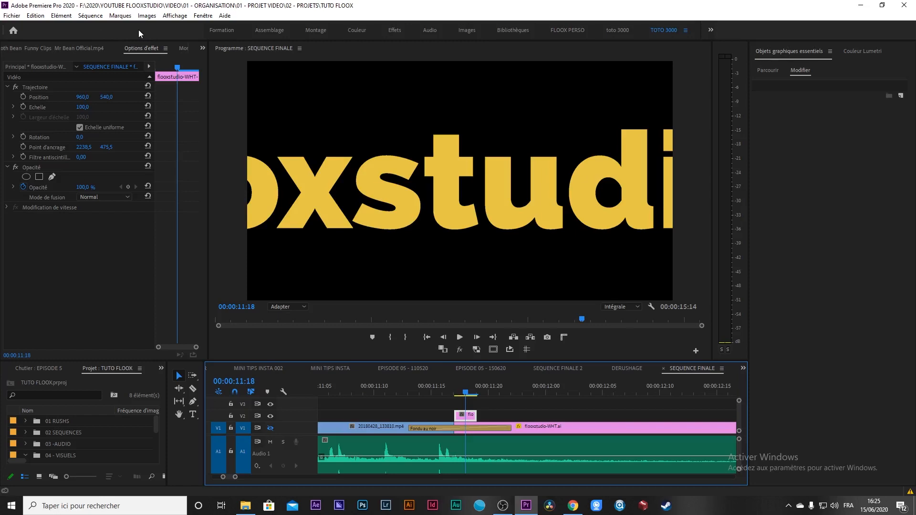
pyautogui.click(41, 87)
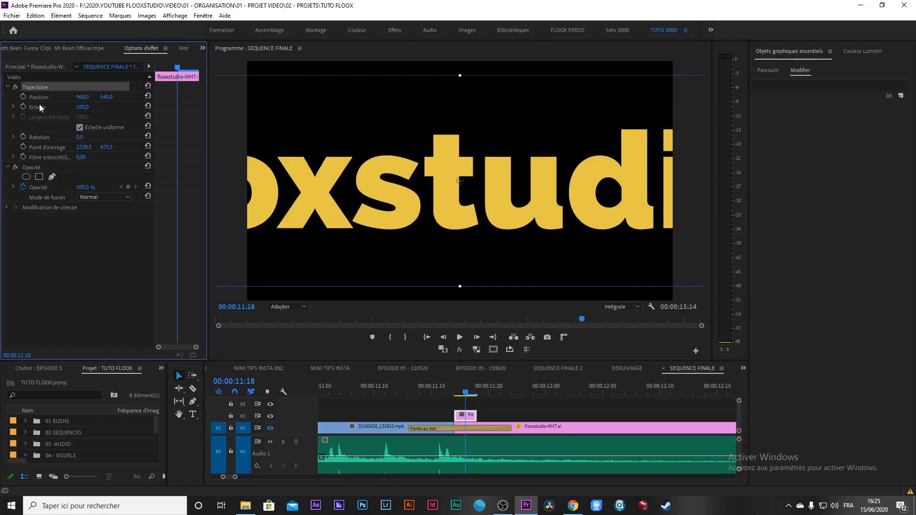
pyautogui.click(38, 98)
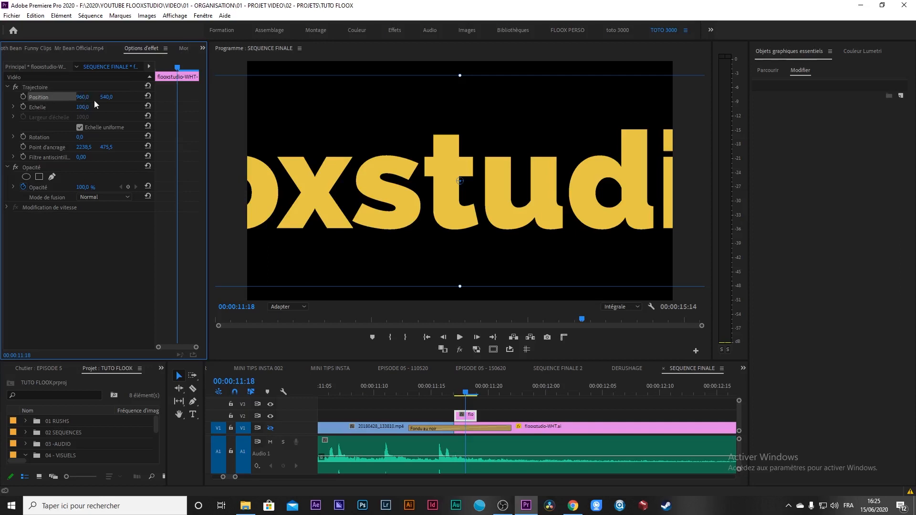
pyautogui.moveTo(80, 99); pyautogui.dragTo(103, 98)
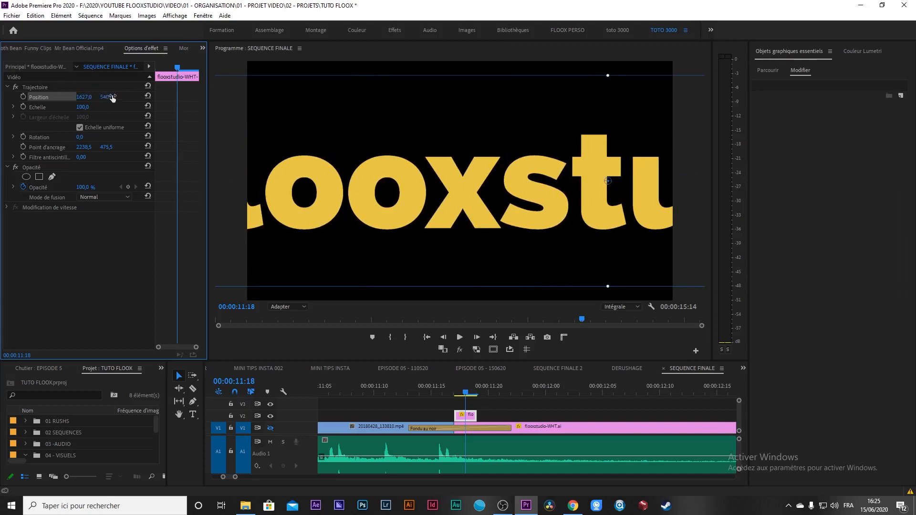
pyautogui.moveTo(111, 99)
pyautogui.mouseDown()
pyautogui.moveTo(58, 99)
pyautogui.moveTo(200, 99)
pyautogui.moveTo(4, 99)
pyautogui.moveTo(172, 99)
pyautogui.moveTo(62, 99)
pyautogui.moveTo(124, 99)
pyautogui.moveTo(111, 100)
pyautogui.mouseUp()
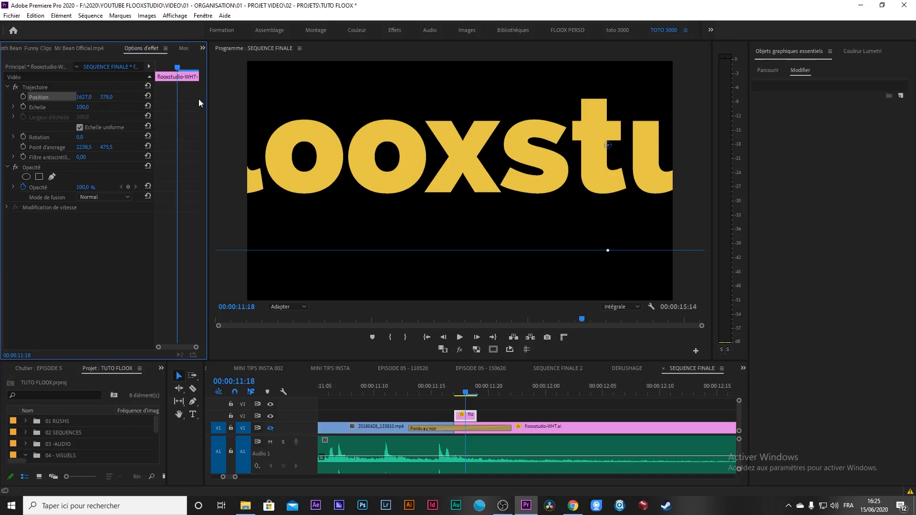
pyautogui.moveTo(87, 111); pyautogui.dragTo(49, 112)
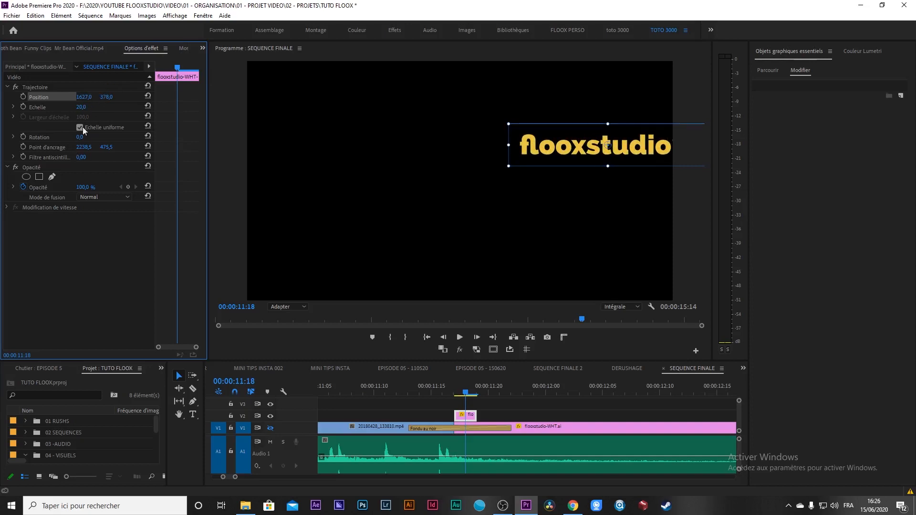
# Step: Reposition the V2 logo near the centre of the frame, with its position set to 993, 516
pyautogui.moveTo(84, 97); pyautogui.dragTo(19, 97)
pyautogui.moveTo(525, 145); pyautogui.dragTo(471, 175)
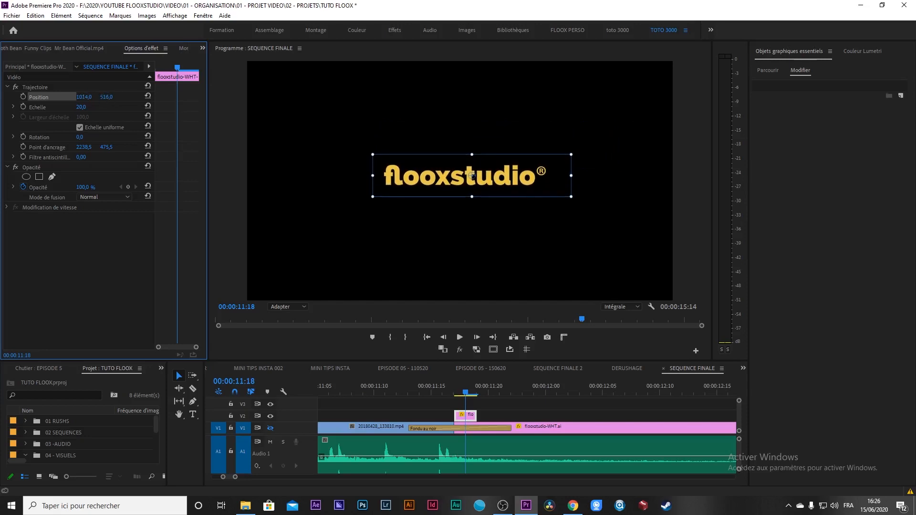
pyautogui.moveTo(85, 97); pyautogui.dragTo(75, 97)
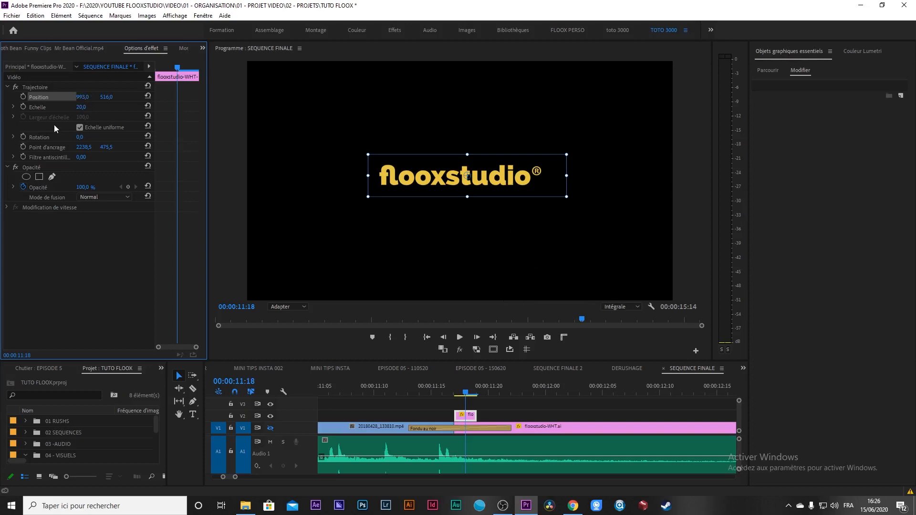
# Step: Try rotating the V2 logo to 33° and shifting its anchor point horizontally, resetting each property to its default
pyautogui.click(38, 137)
pyautogui.moveTo(79, 137); pyautogui.dragTo(98, 137)
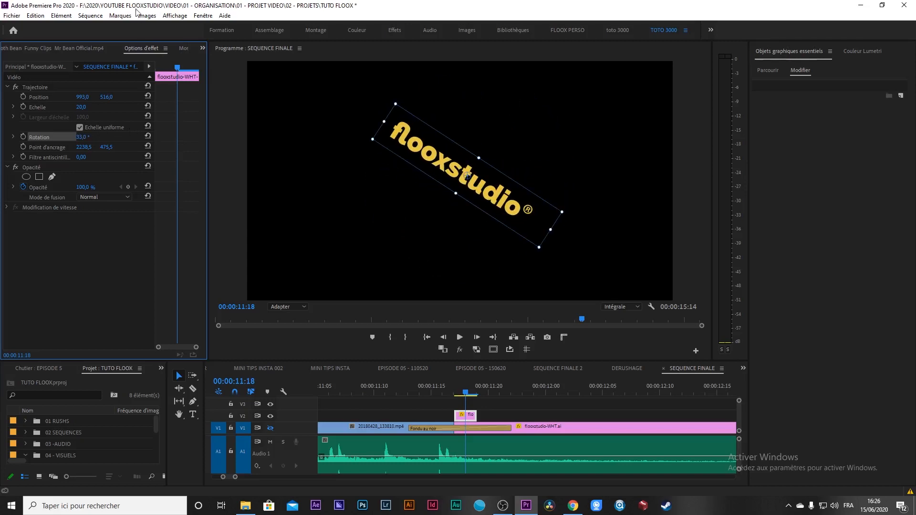
pyautogui.click(148, 136)
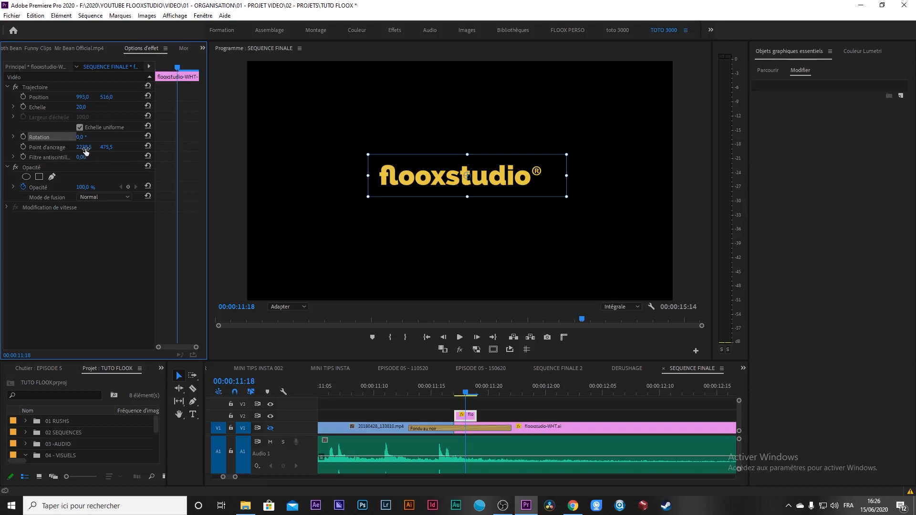
pyautogui.moveTo(84, 147); pyautogui.dragTo(173, 147)
pyautogui.click(149, 146)
# Step: Try an opacity of 50% on the V2 logo, and bring it back to 100%
pyautogui.click(85, 188)
pyautogui.write('50')
pyautogui.press('Return')
pyautogui.moveTo(85, 187)
pyautogui.mouseDown()
pyautogui.moveTo(62, 188)
pyautogui.moveTo(102, 188)
pyautogui.mouseUp()
pyautogui.click(176, 187)
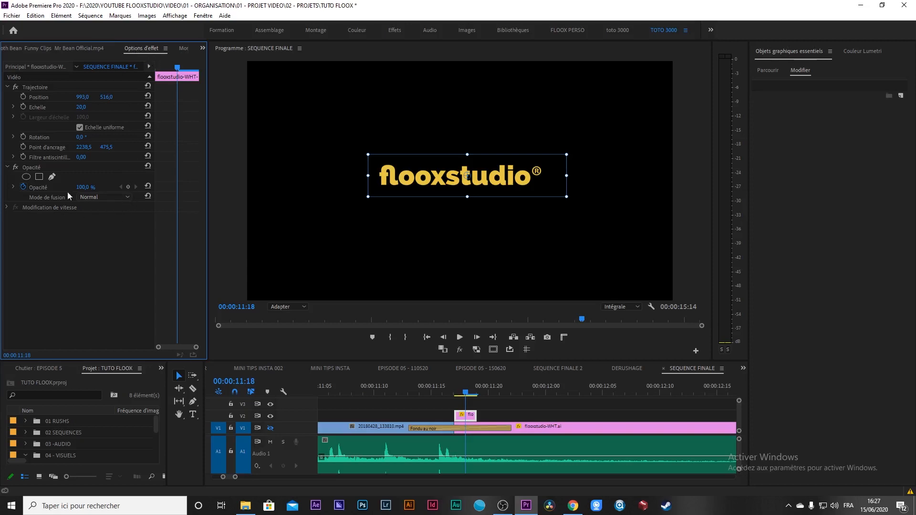
# Step: Try out blend modes on the V2 logo, including Densité linéaire +, and reopen the list of modes
pyautogui.click(53, 199)
pyautogui.click(103, 198)
pyautogui.click(122, 232)
pyautogui.click(95, 196)
pyautogui.click(103, 231)
pyautogui.click(103, 195)
pyautogui.click(103, 196)
pyautogui.click(102, 198)
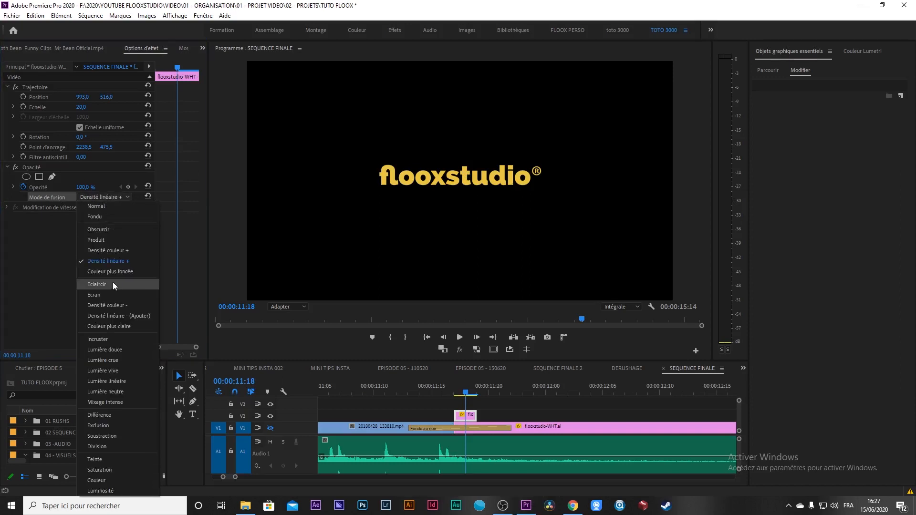